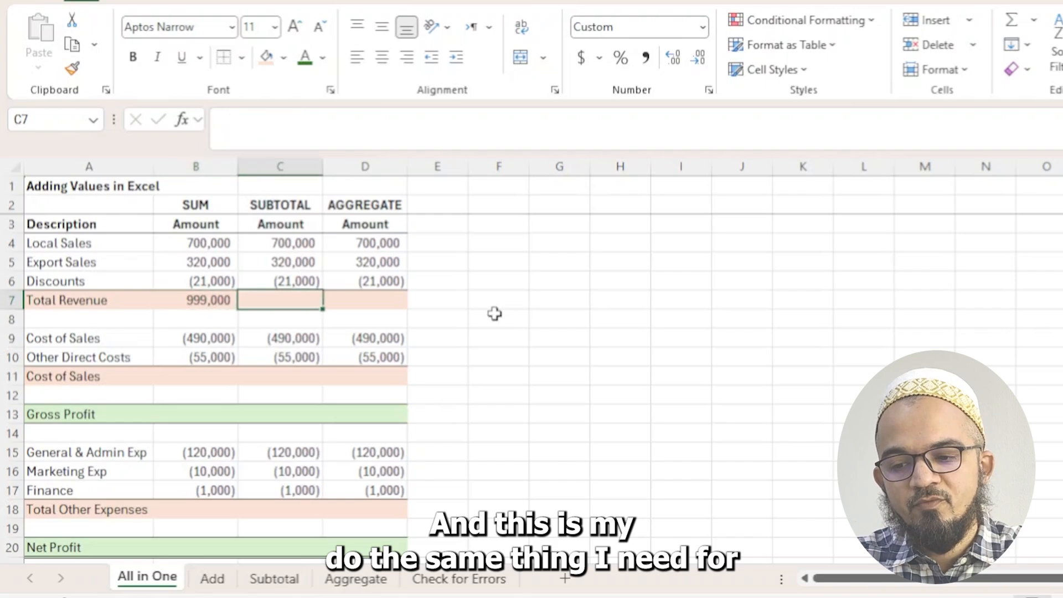
- Total the cost of sales in B11 of the SUM column with a SUM formula over B9:B10
key("Left")
key("Down")
key("Down")
key("Down")
key("Down")
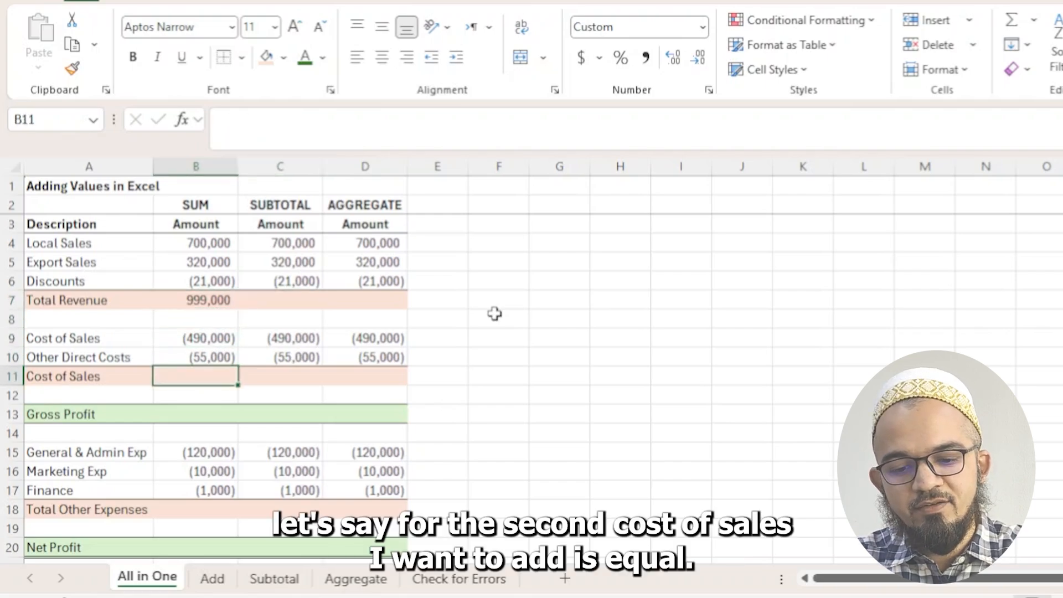
type("=sum(")
key("Up")
key("shift+Up")
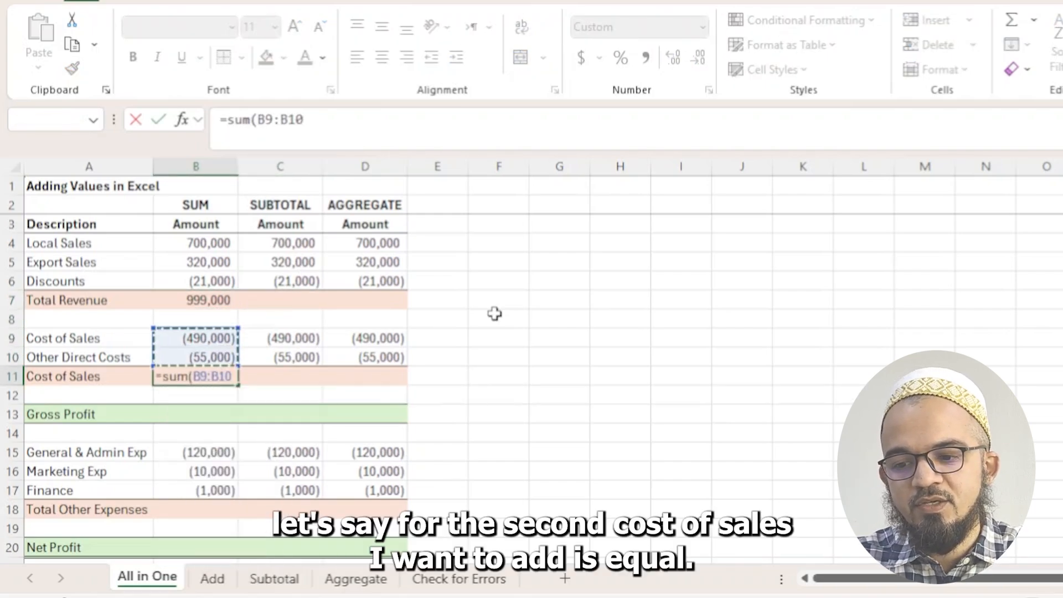
key("Return")
- Try calculating gross profit in B13 with a SUM over the whole range B4:B12, and highlight the amounts it covers
key("Down")
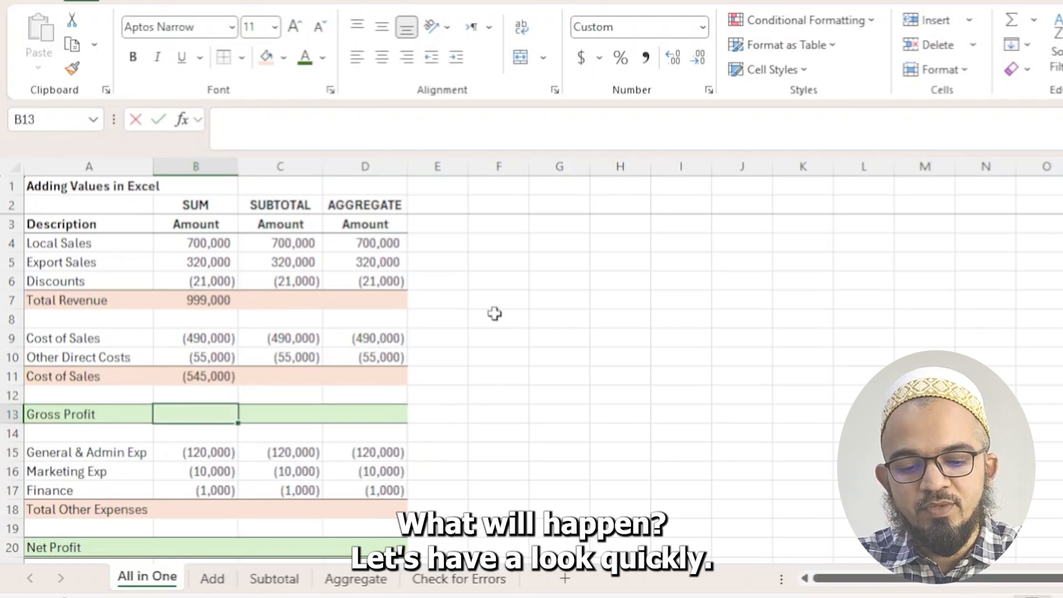
type("=sum(")
key("Up")
key("shift+Up")
key("shift+Up")
key("shift+Up")
key("shift+Up")
key("shift+Up")
key("shift+Up")
key("shift+Up")
key("shift+Up")
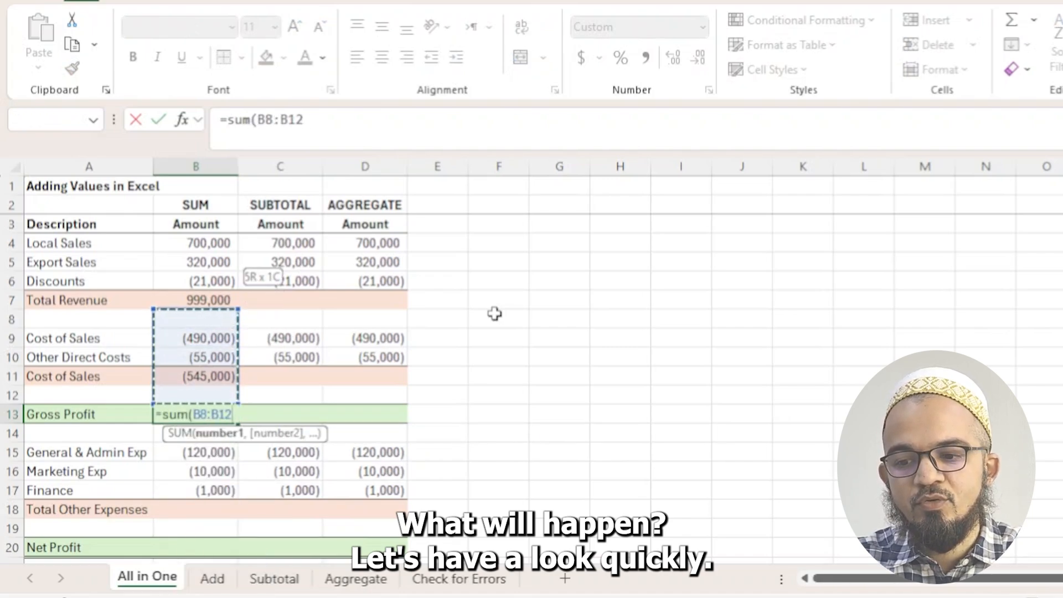
key("Return")
key("Up")
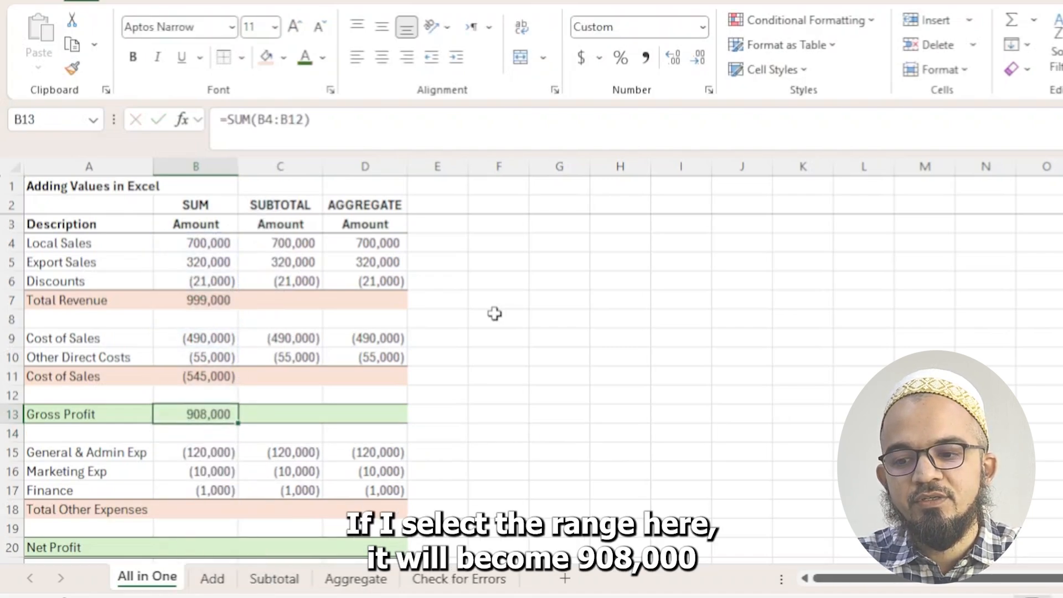
left_click_drag(221, 247, 214, 374)
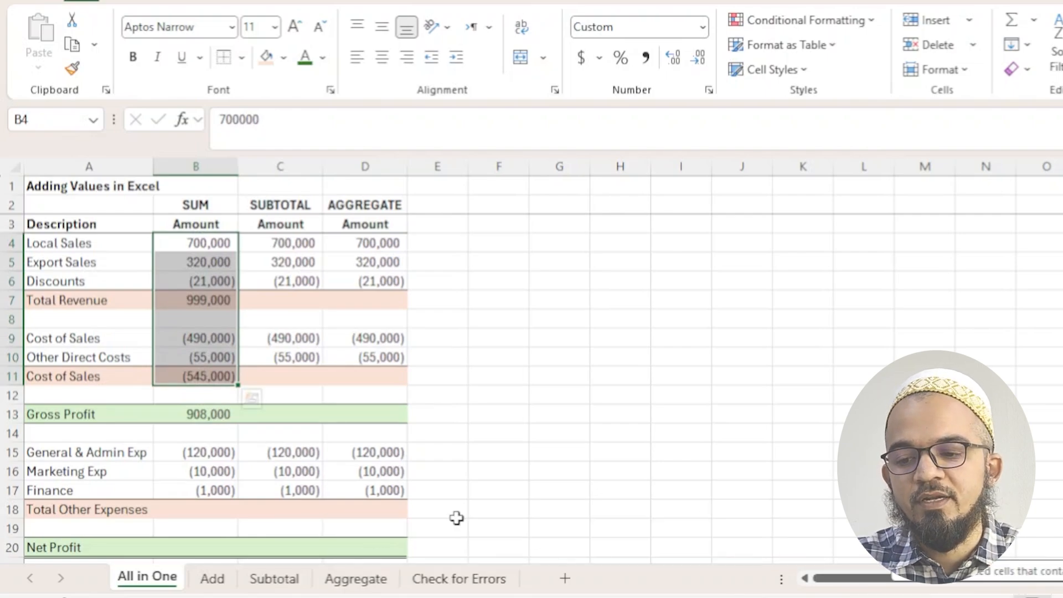
- Replace the gross profit formula in B13 with total revenue plus total cost of sales, =B7+B11
left_click(198, 418)
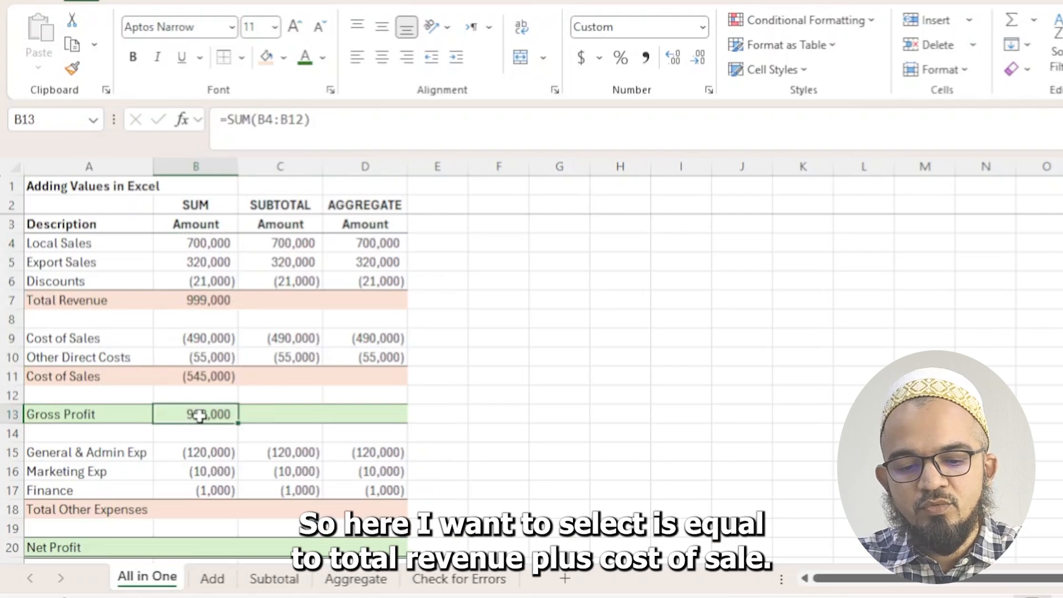
type("=")
left_click(210, 303)
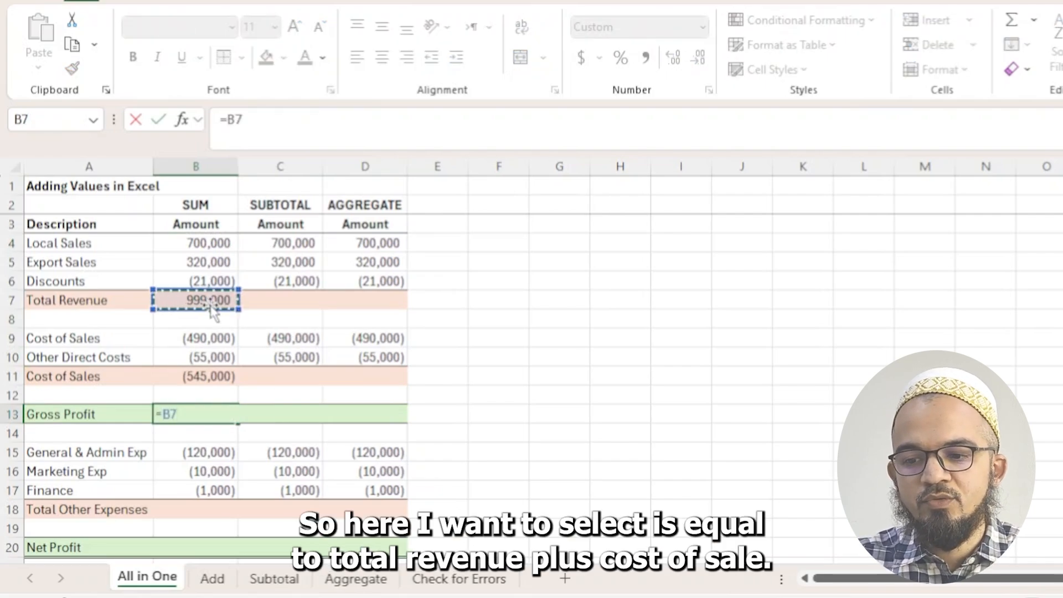
type("+")
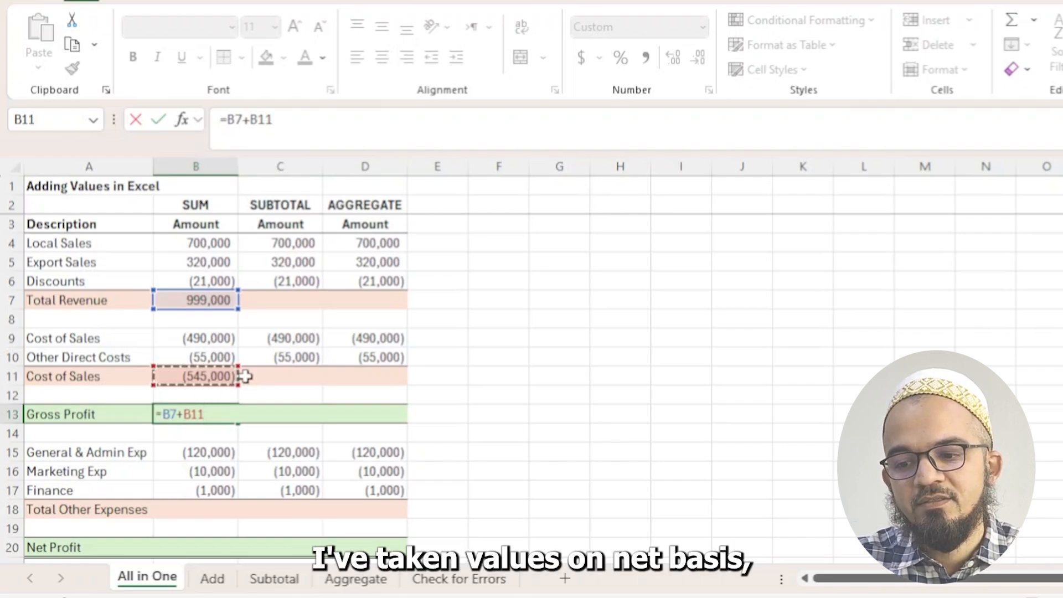
key("Return")
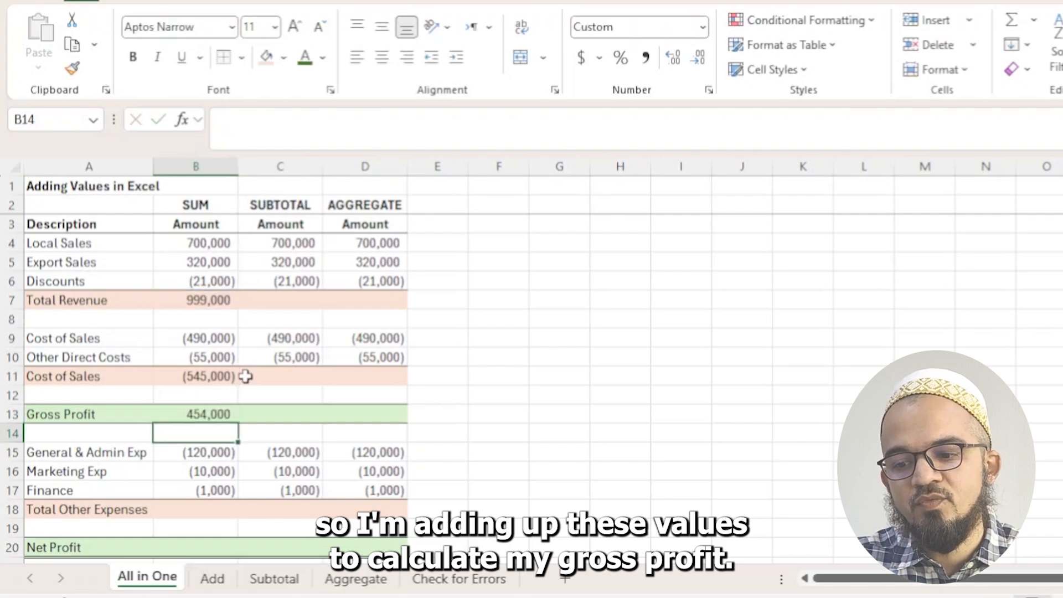
left_click(230, 410)
- Total the other expenses in B18 with a SUM formula over B15:B17
left_click(206, 512)
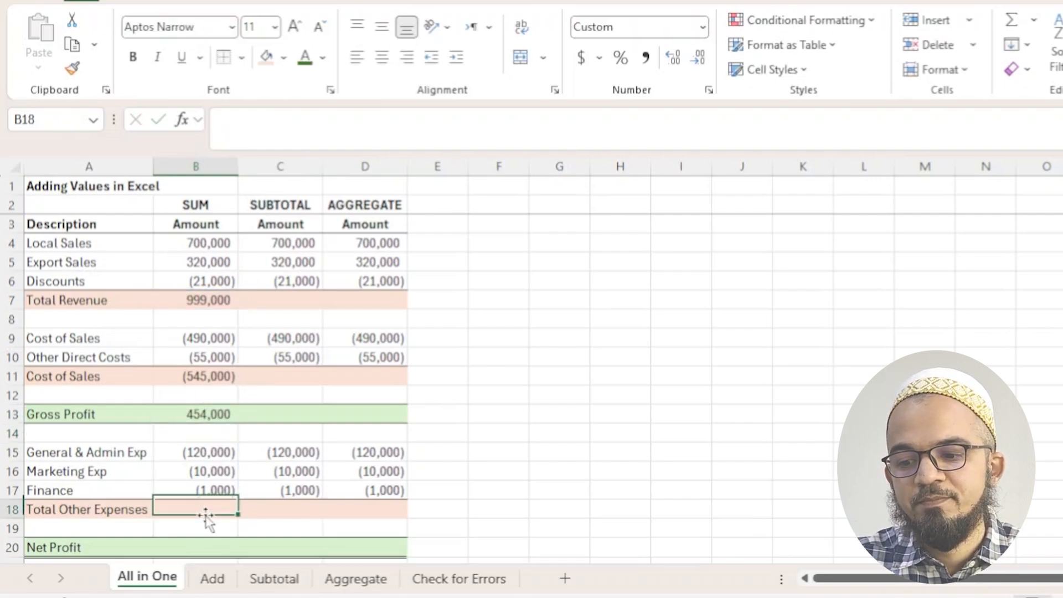
type("=sum(")
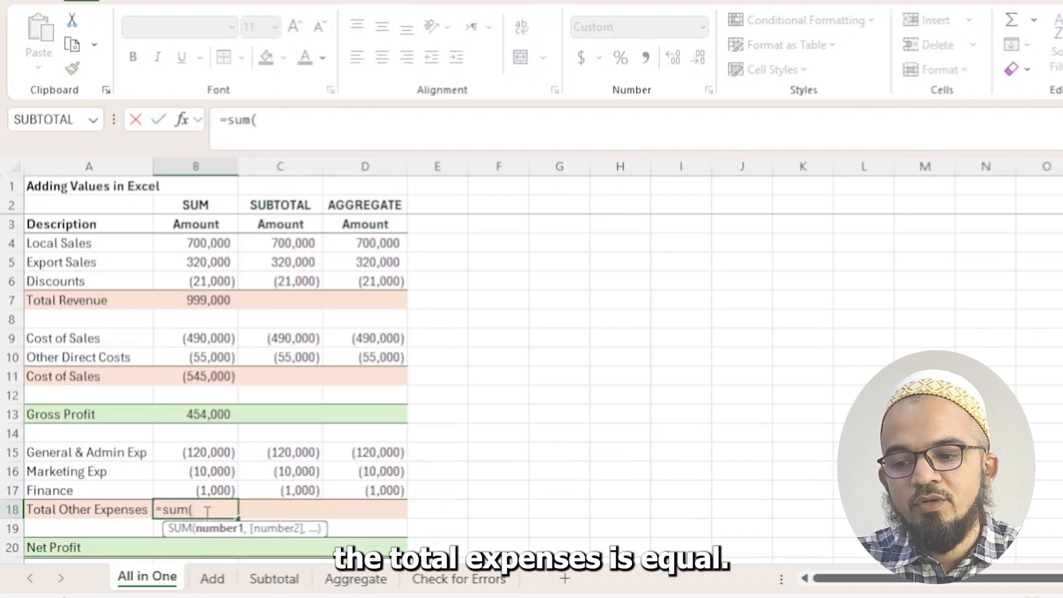
left_click_drag(208, 491, 208, 453)
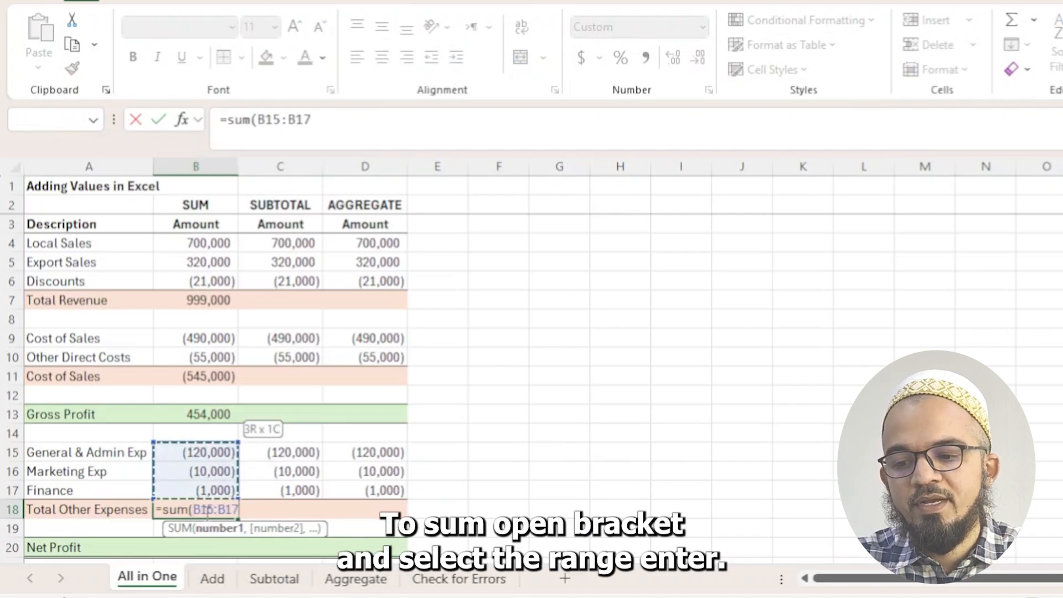
key("Return")
- Calculate net profit in B20 as gross profit plus total other expenses, =B13+B18
scroll(205, 514, "down", 1)
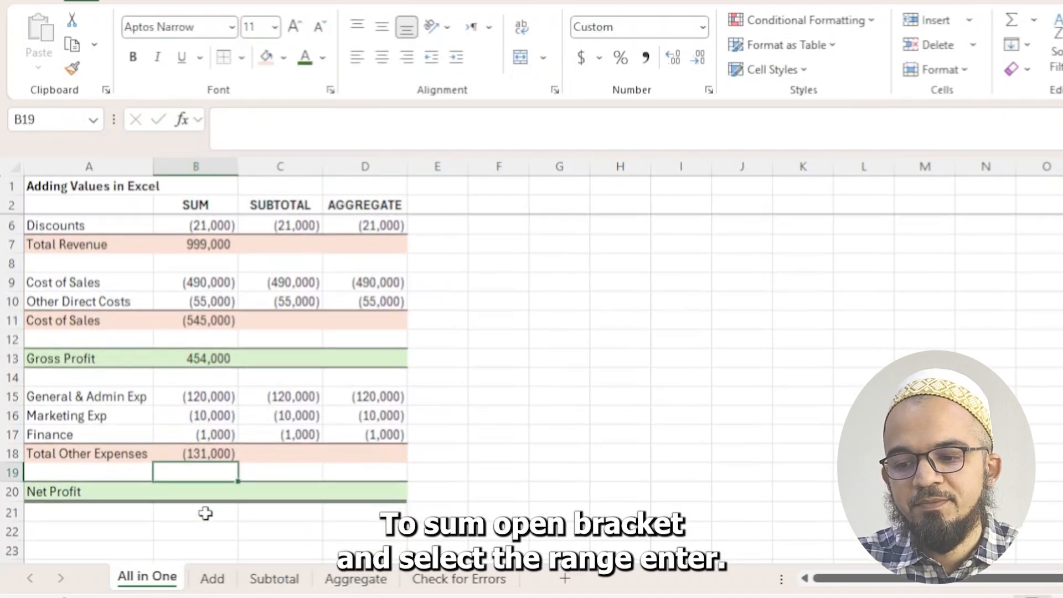
left_click(201, 488)
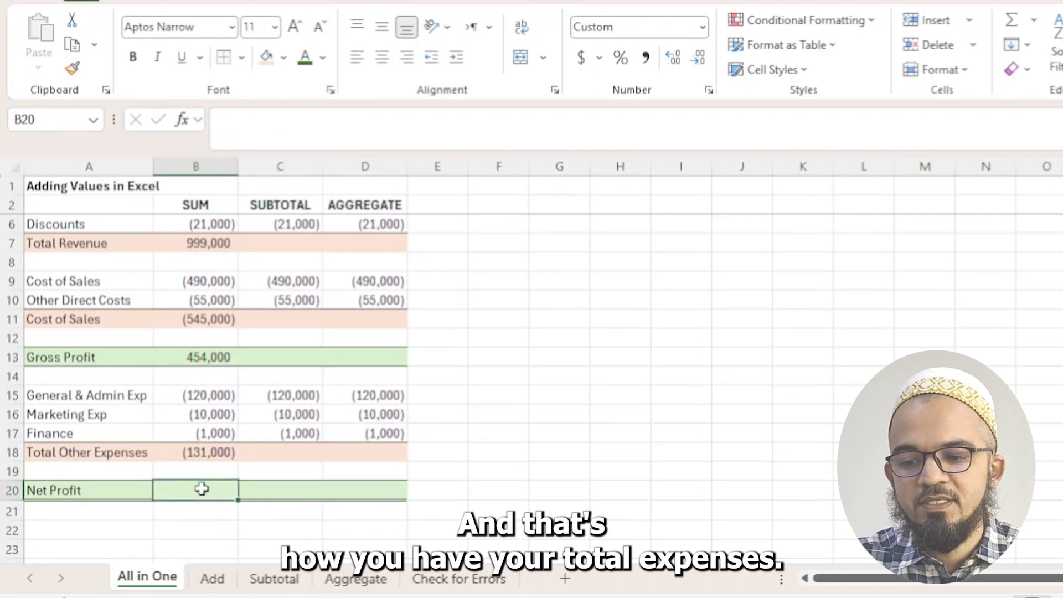
type("=")
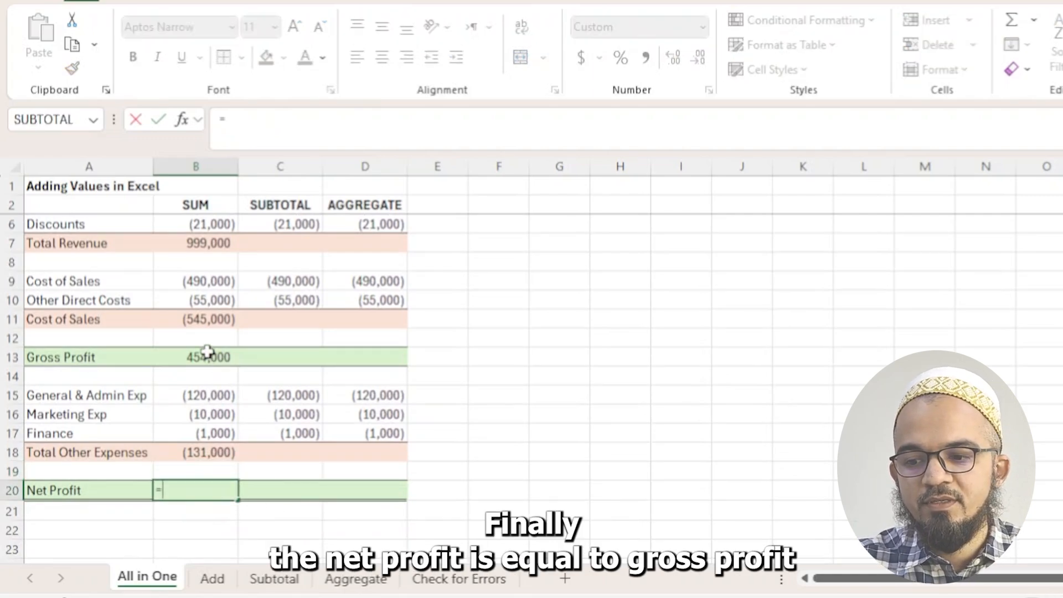
left_click(207, 353)
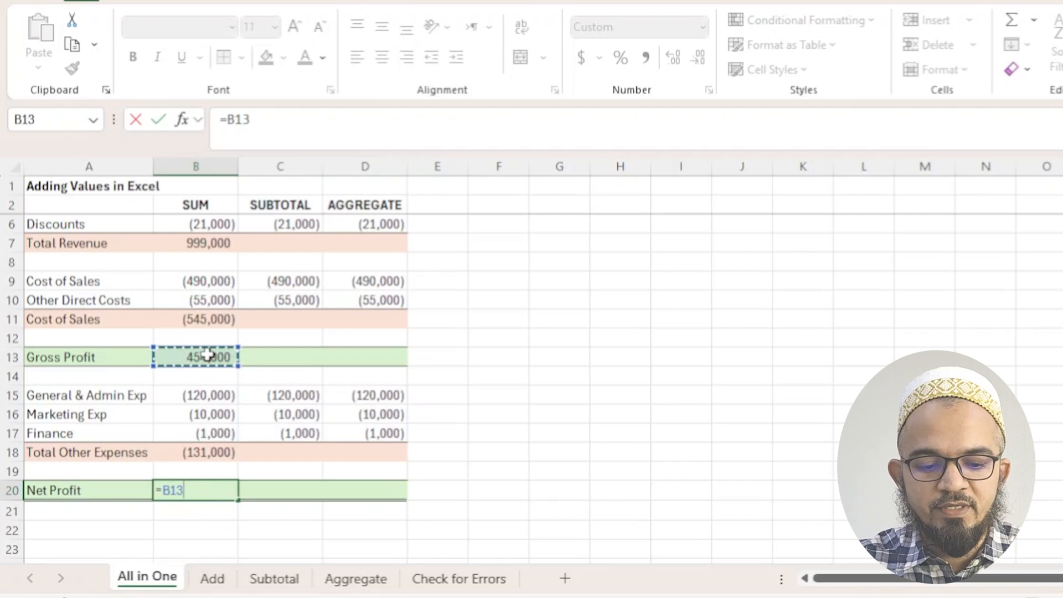
type("+")
left_click(197, 456)
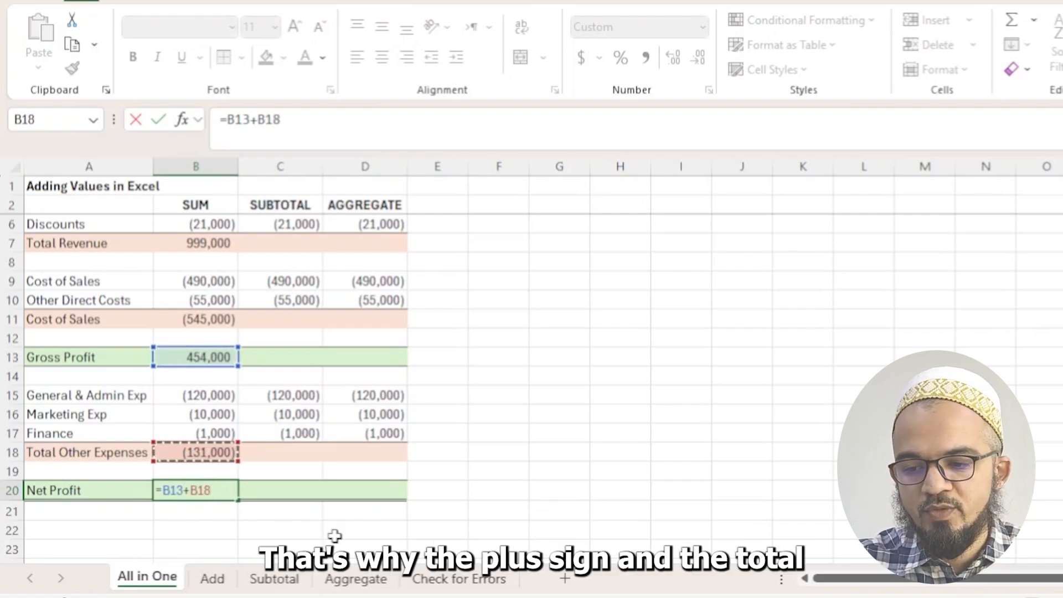
key("Return")
left_click(198, 492)
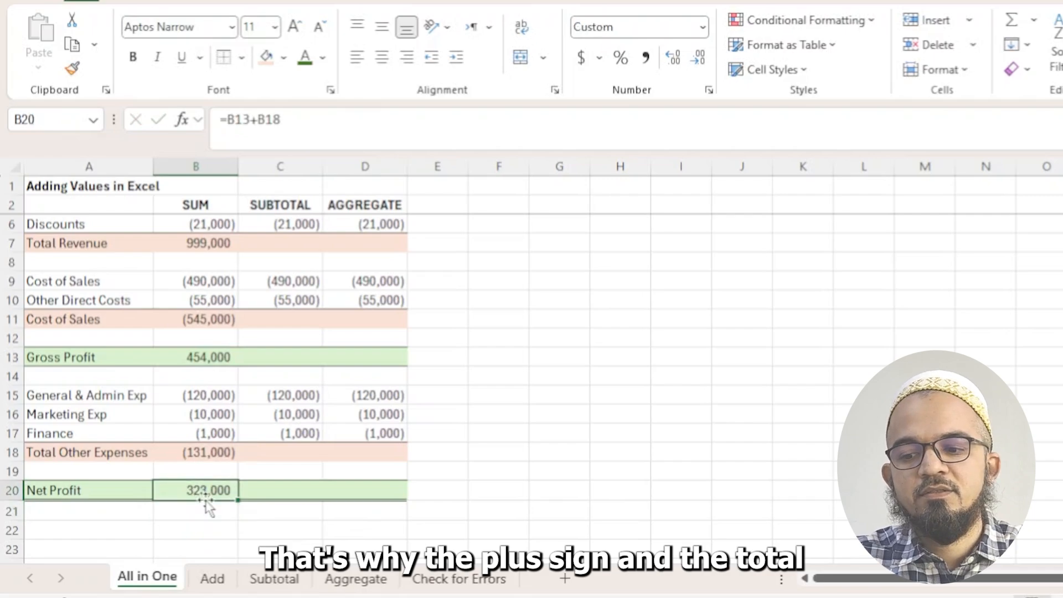
scroll(289, 542, "up", 1)
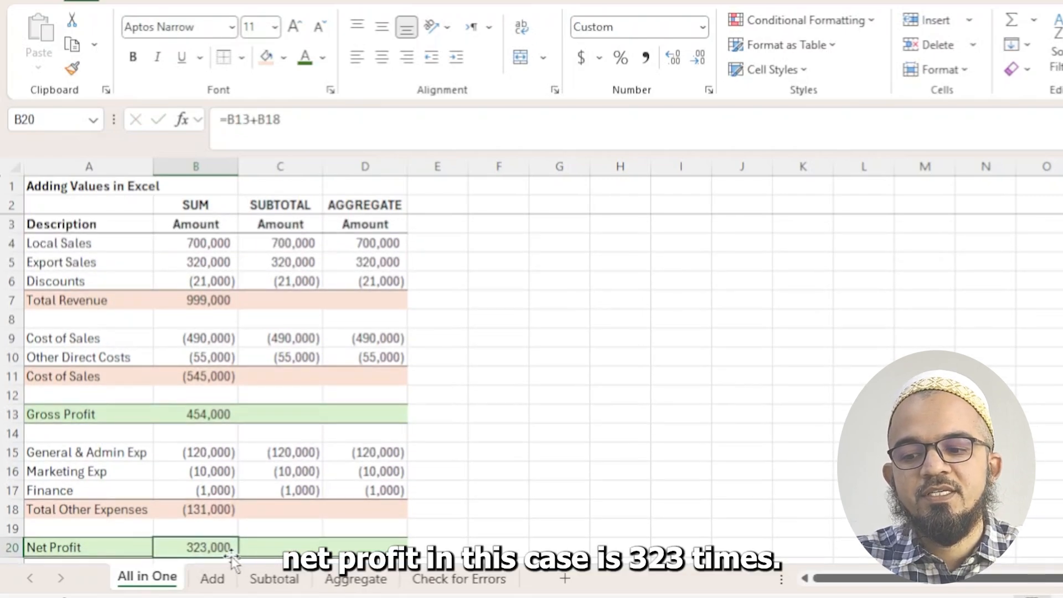
- Total the revenue in C7 of the SUBTOTAL column using SUBTOTAL with function number 9 over C4:C6
left_click(303, 300)
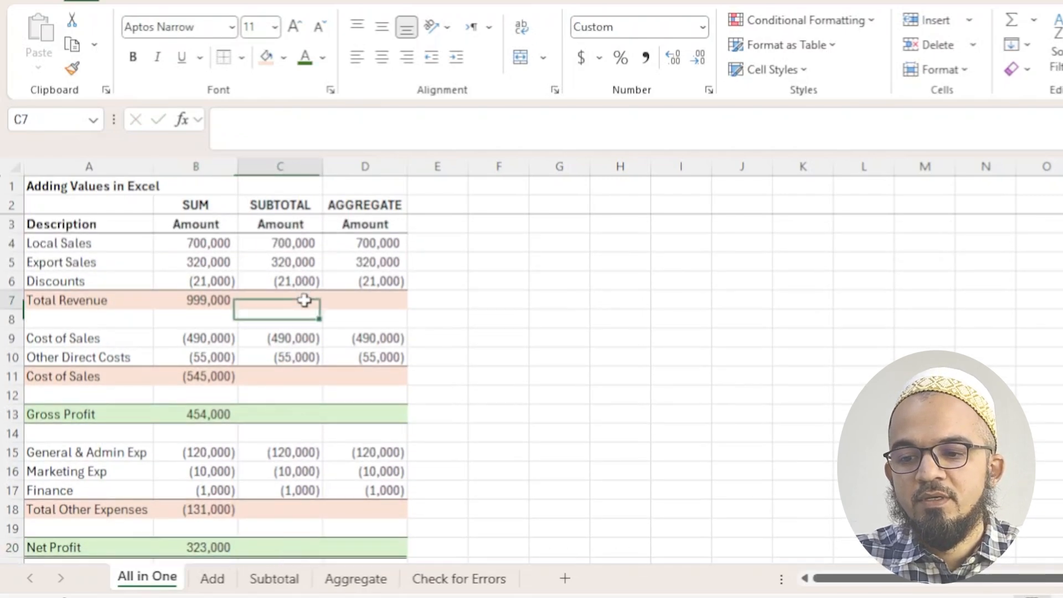
type("=sub")
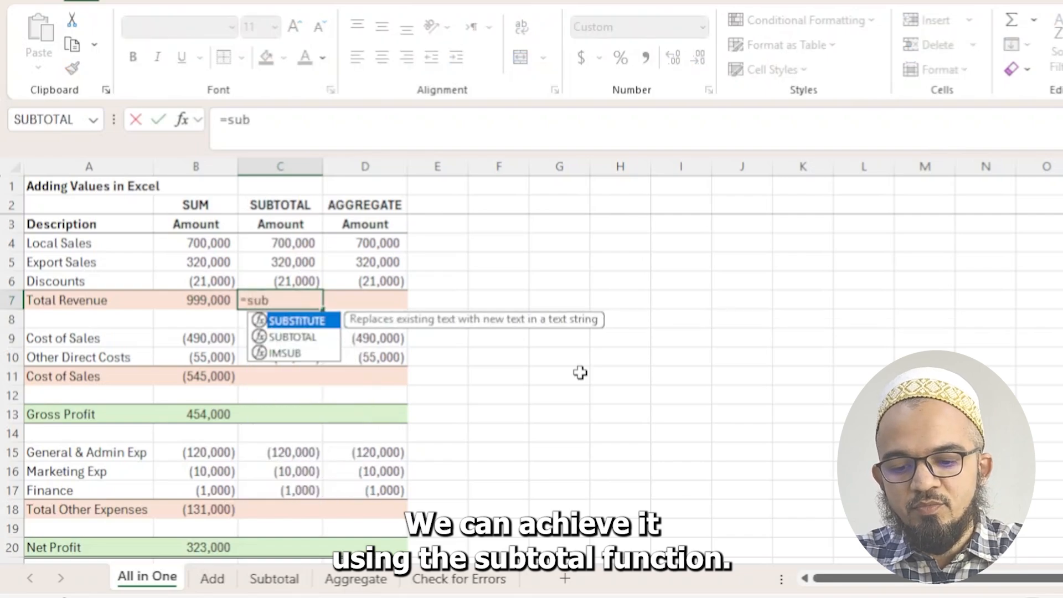
type("total(")
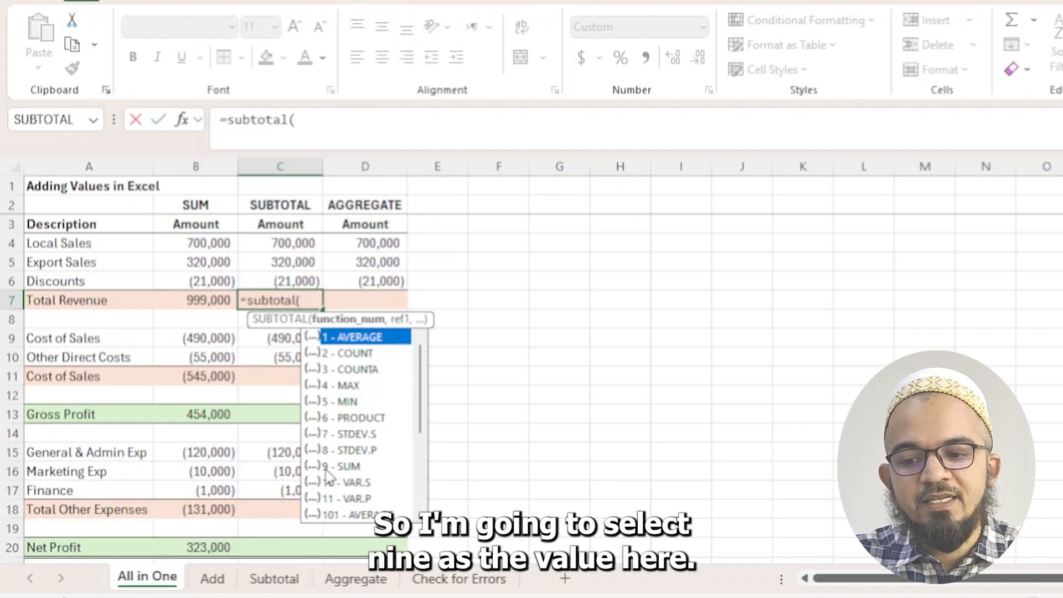
type("9")
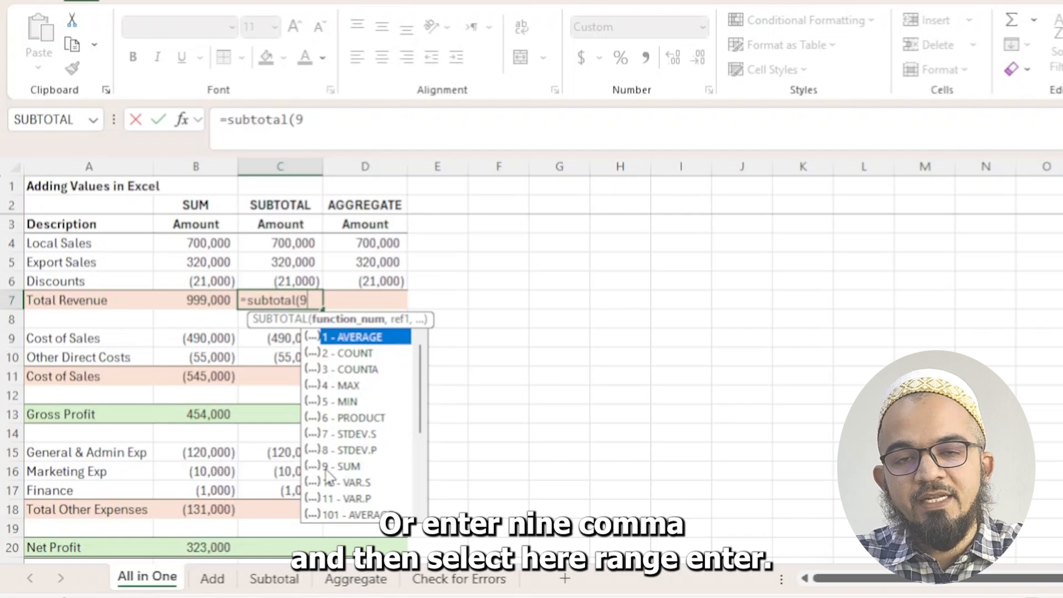
type(",")
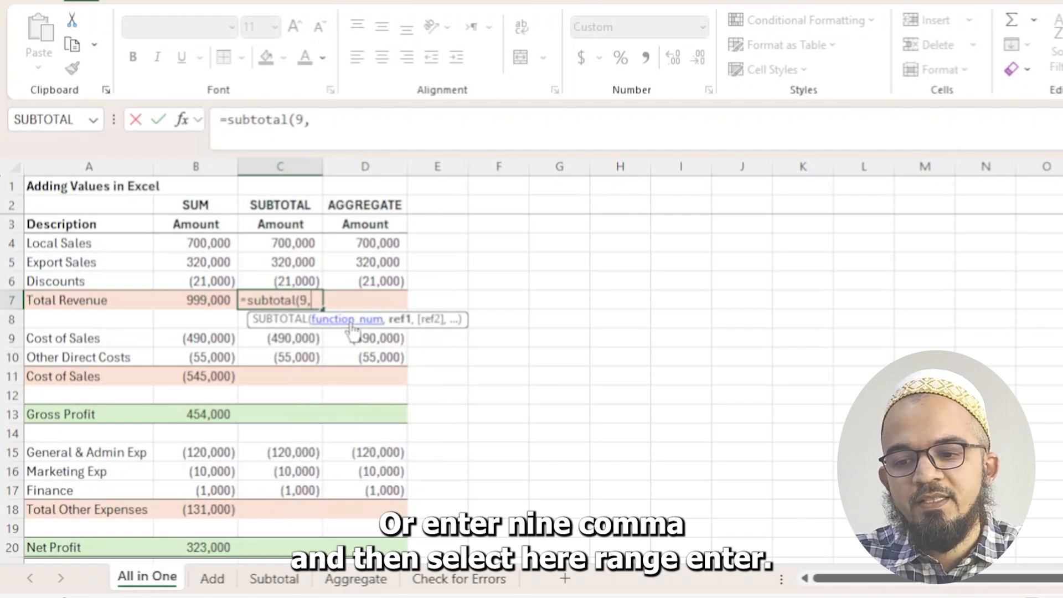
left_click_drag(290, 243, 305, 278)
key("Return")
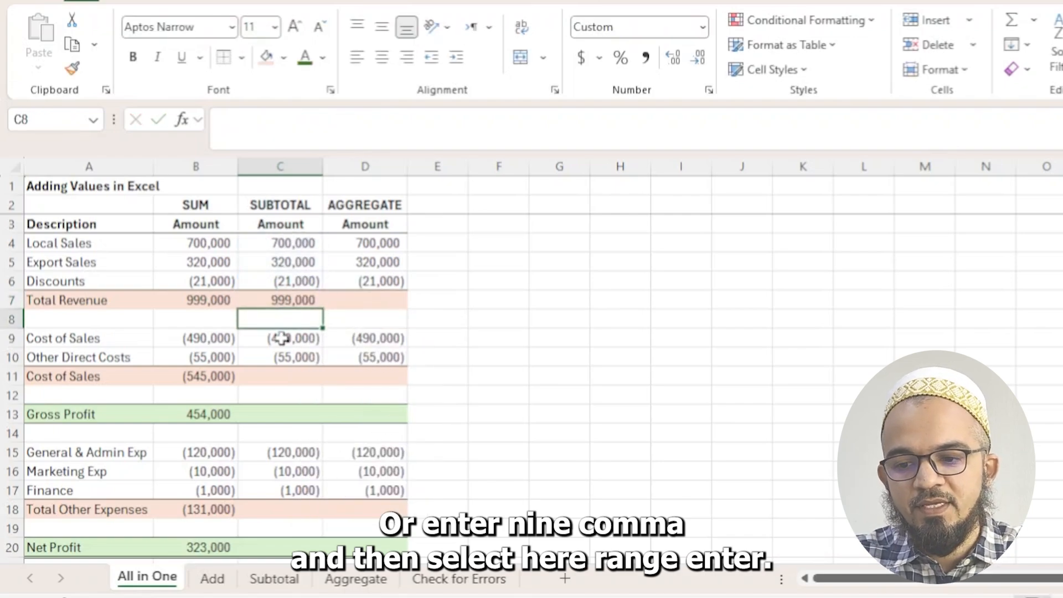
- Total the cost of sales in C11 with the formula =SUBTOTAL(9,C9:C10)
left_click(274, 380)
type("=su")
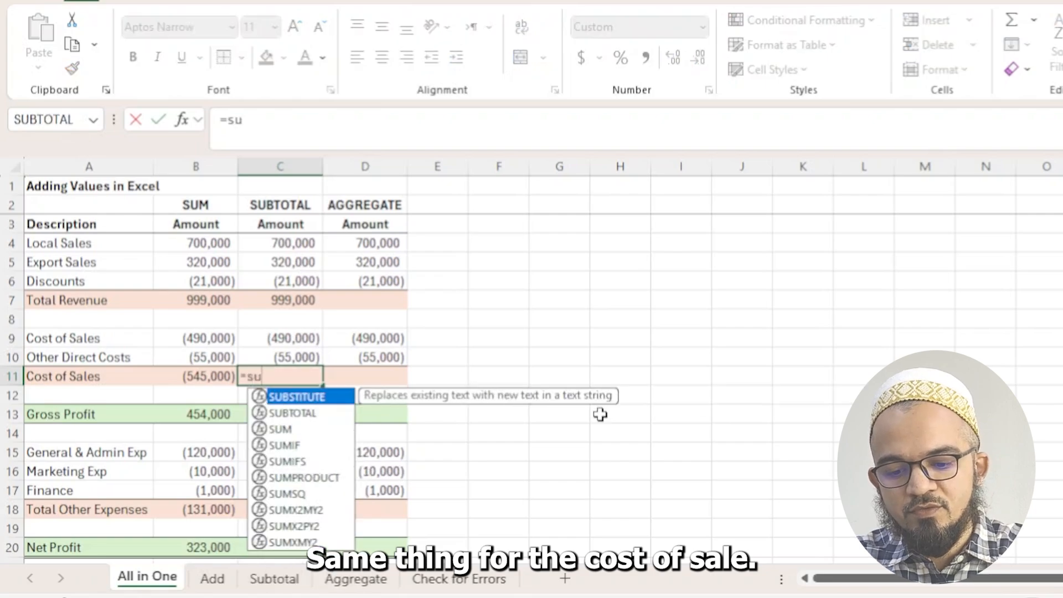
type("btotal(9,")
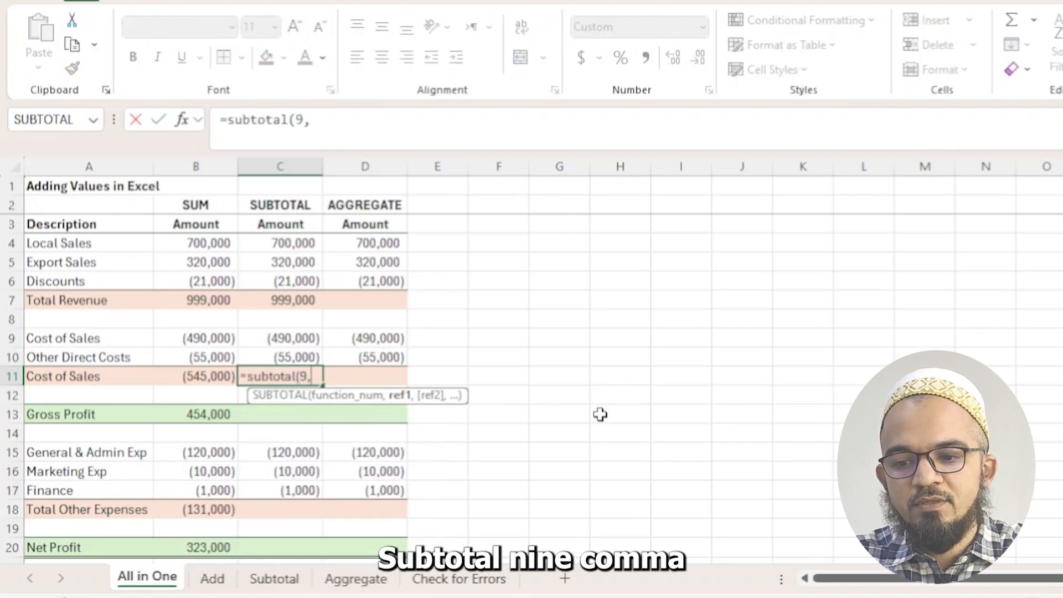
left_click_drag(299, 339, 302, 357)
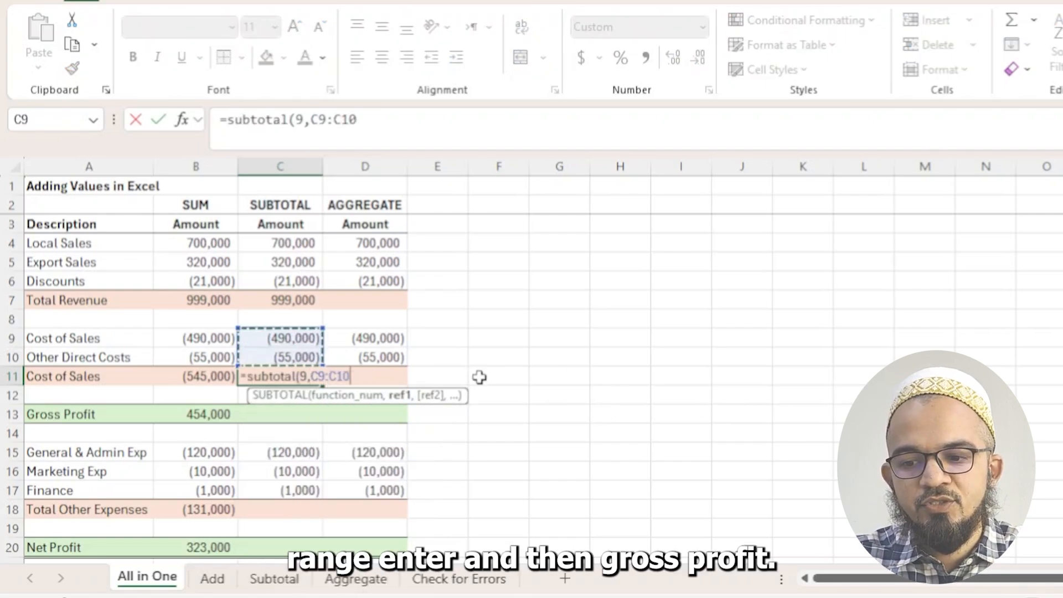
key("Return")
- Calculate gross profit in C13 with SUBTOTAL, function number 9, over the entire range C4:C12
key("Down")
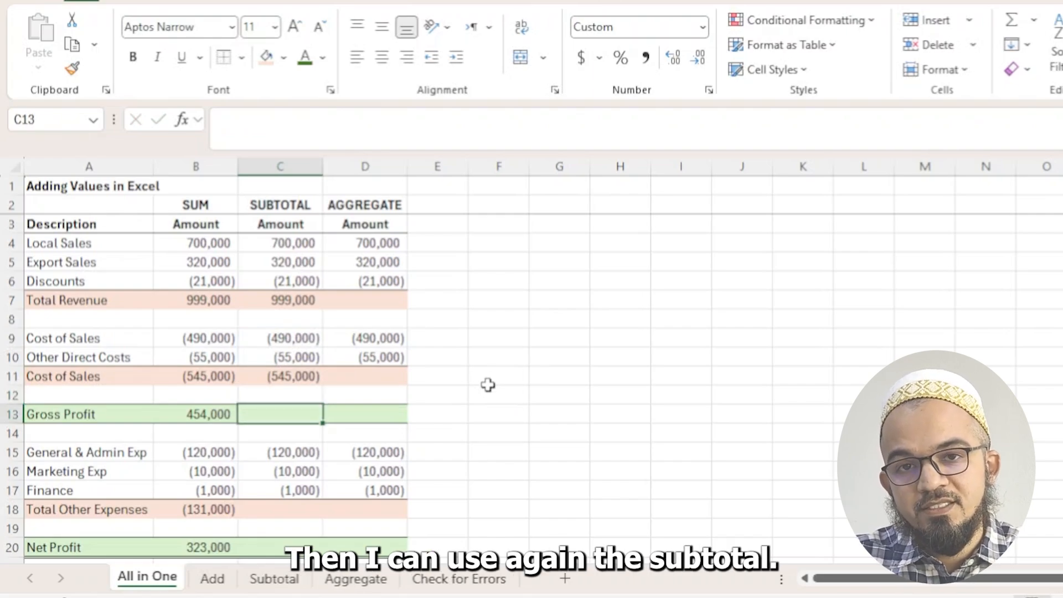
type("=subt")
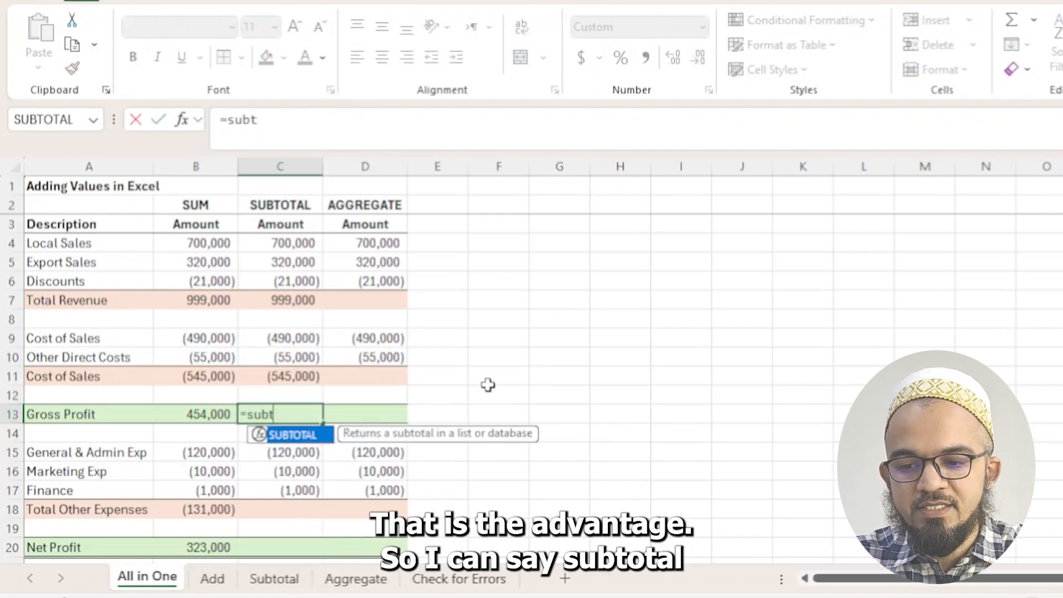
type("otal(9,")
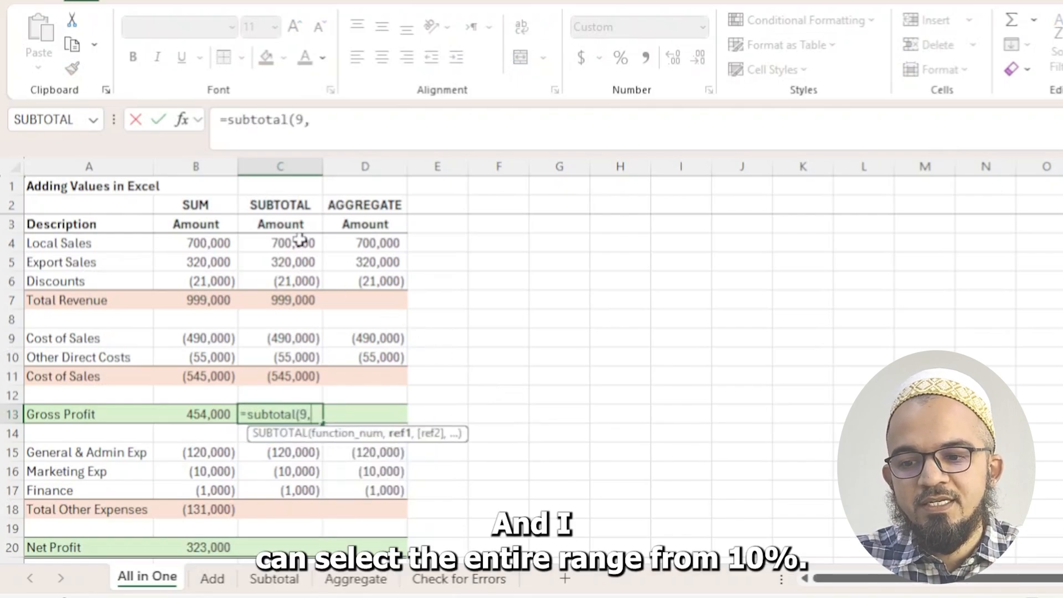
left_click_drag(299, 244, 299, 395)
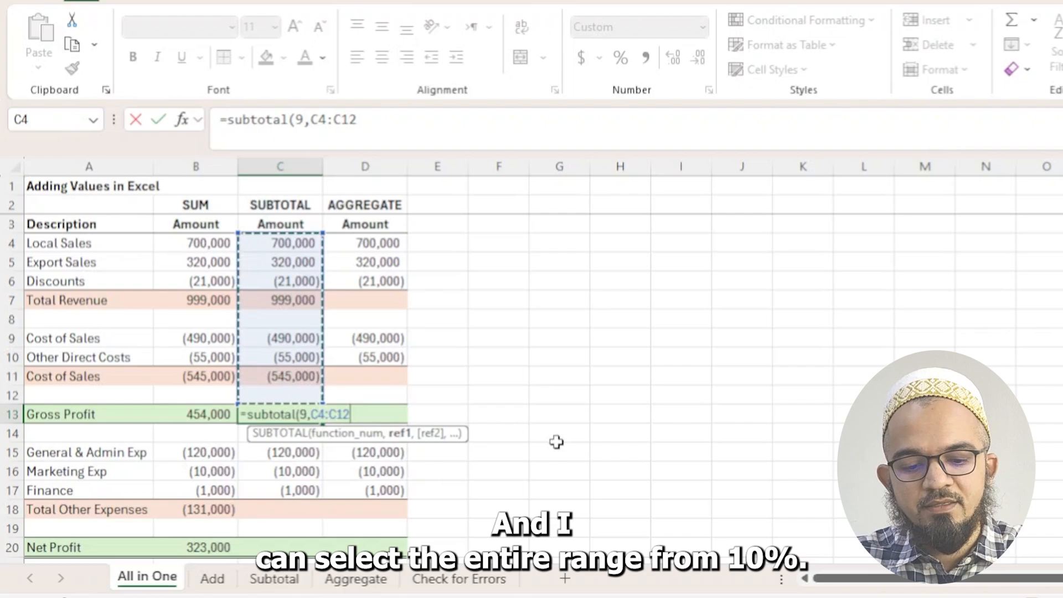
key("Return")
key("Up")
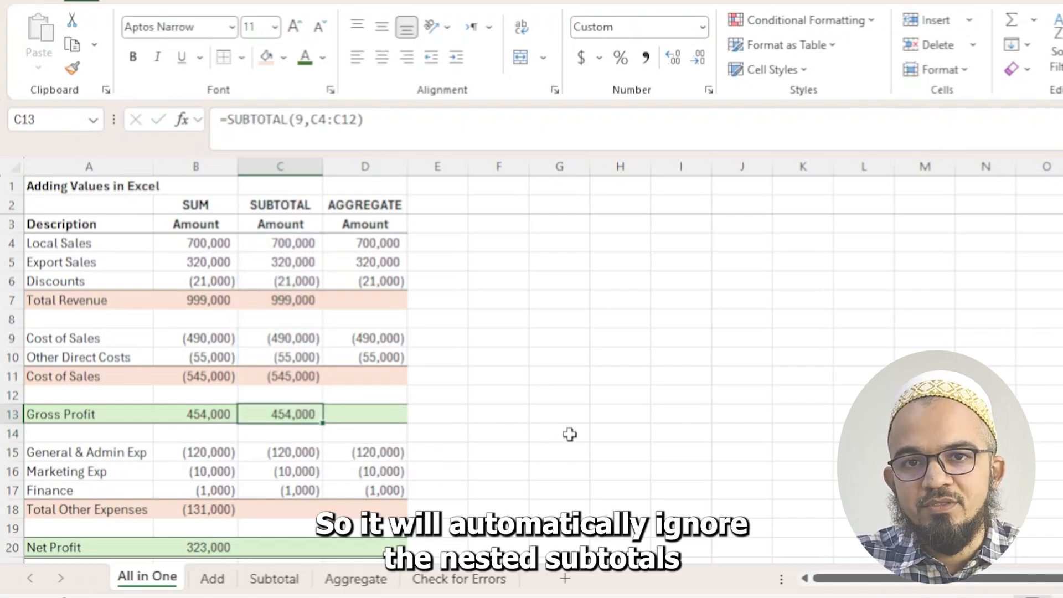
scroll(302, 456, "down", 1)
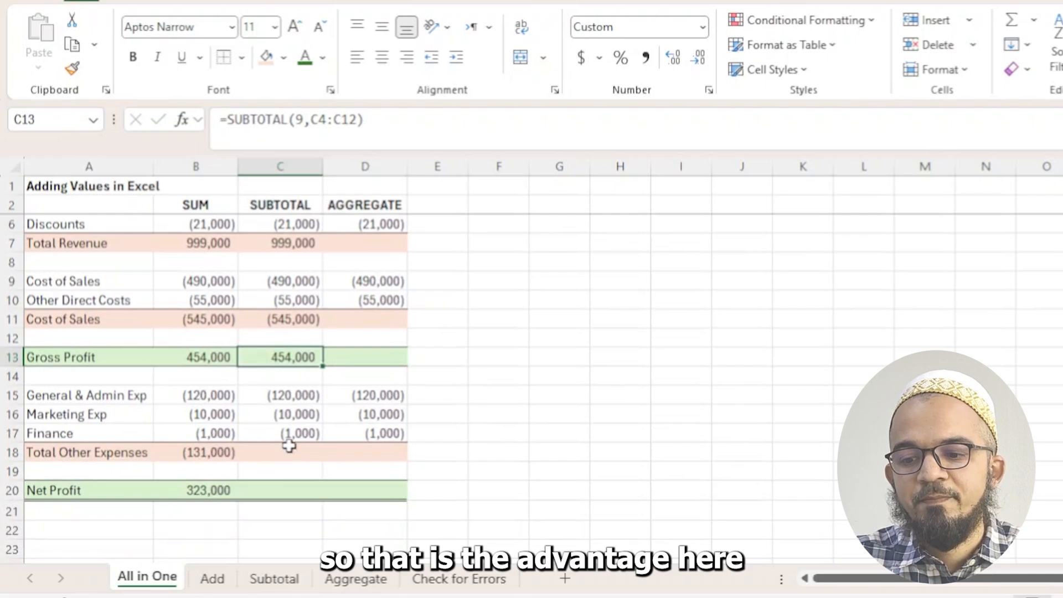
- Total the other expenses in C18 with SUBTOTAL, using function number 9 over C15:C17
left_click(289, 446)
type("=subt")
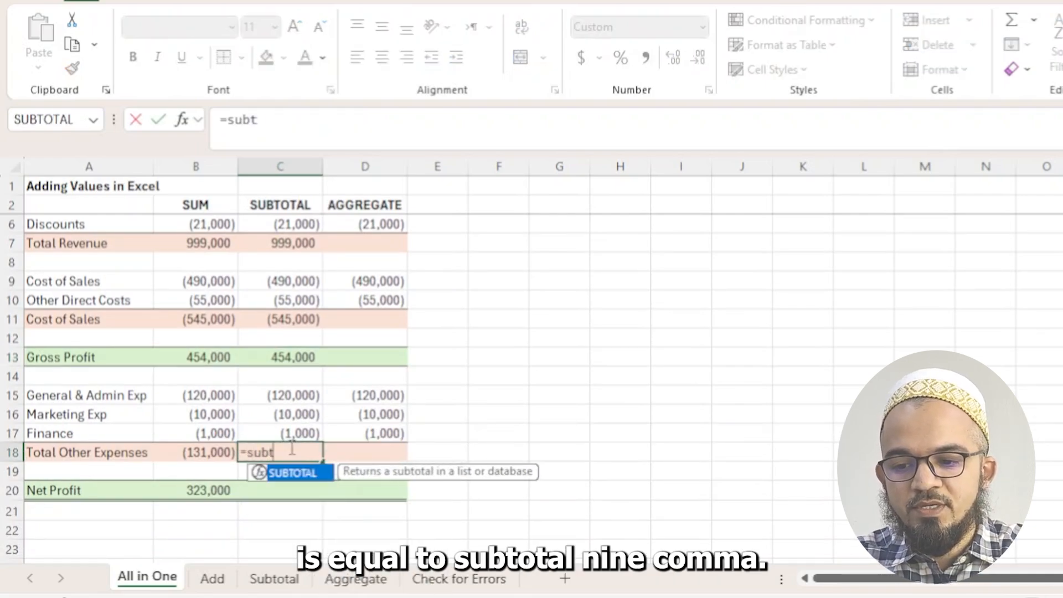
type("otal(9,")
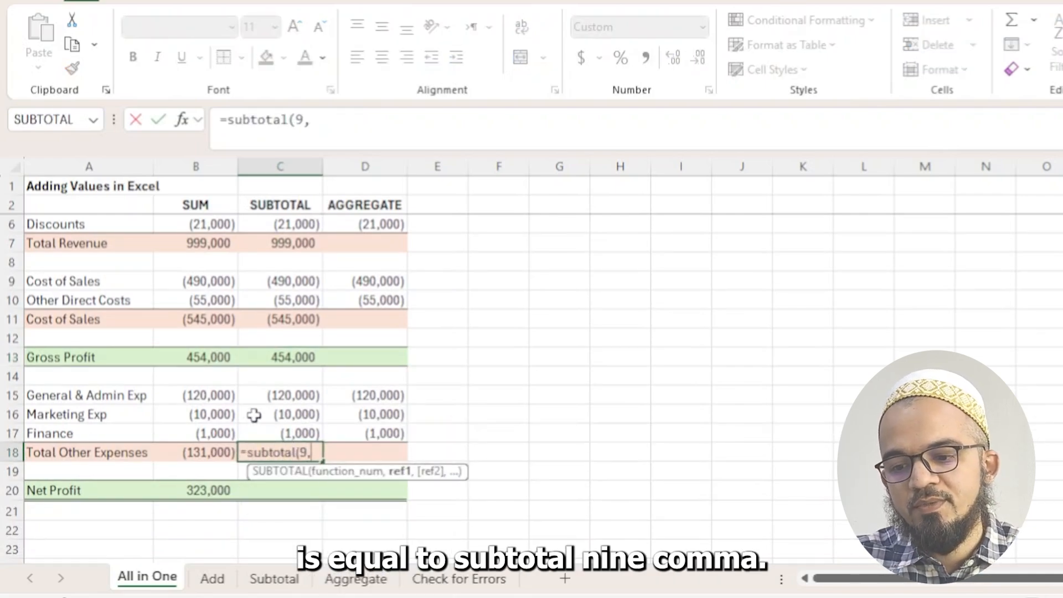
left_click_drag(260, 396, 279, 434)
key("Return")
- Calculate net profit in C20 with SUBTOTAL, function number 9, over the entire range C4:C19
key("Down")
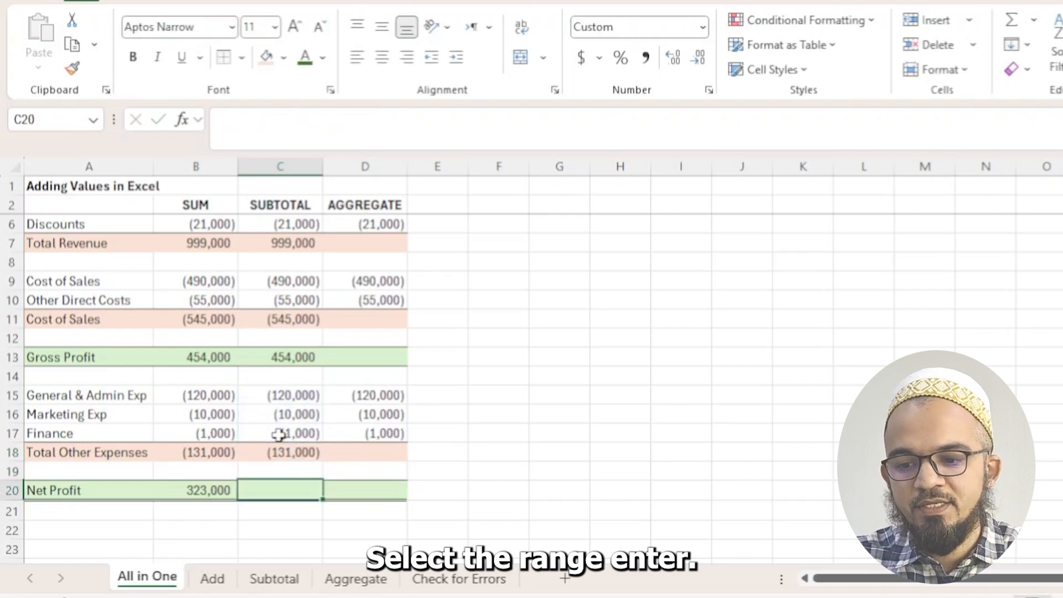
type("=subt")
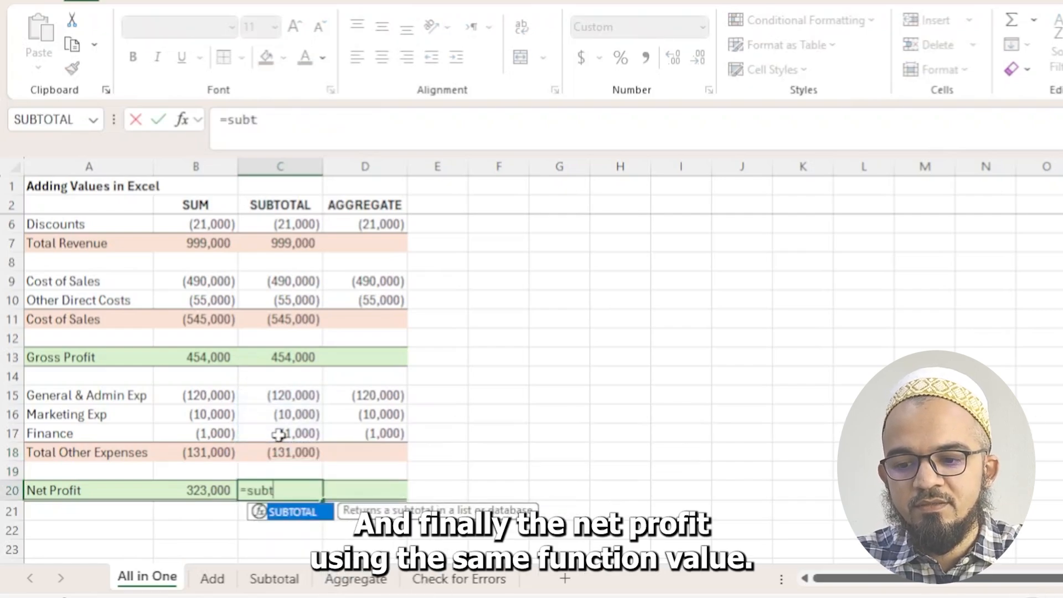
type("otal(9,")
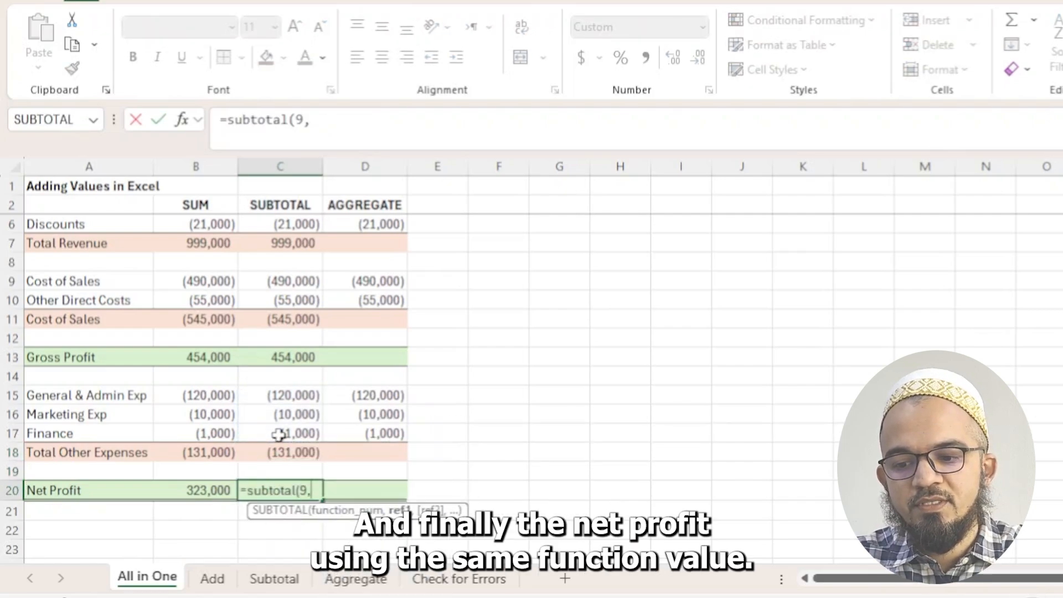
left_click(292, 472)
scroll(299, 299, "up", 1)
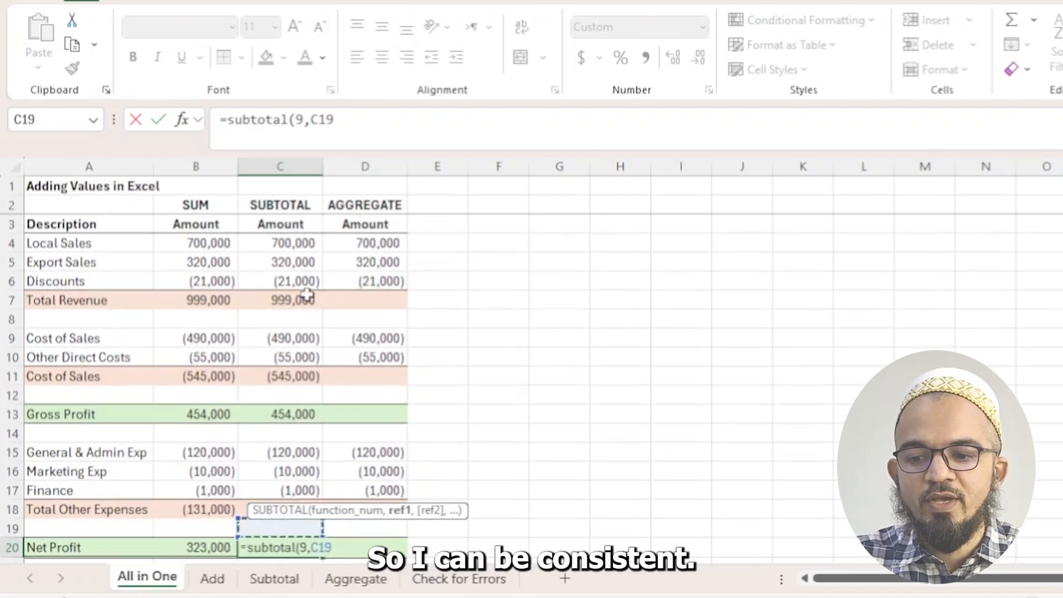
left_click(302, 239, "shift")
key("Return")
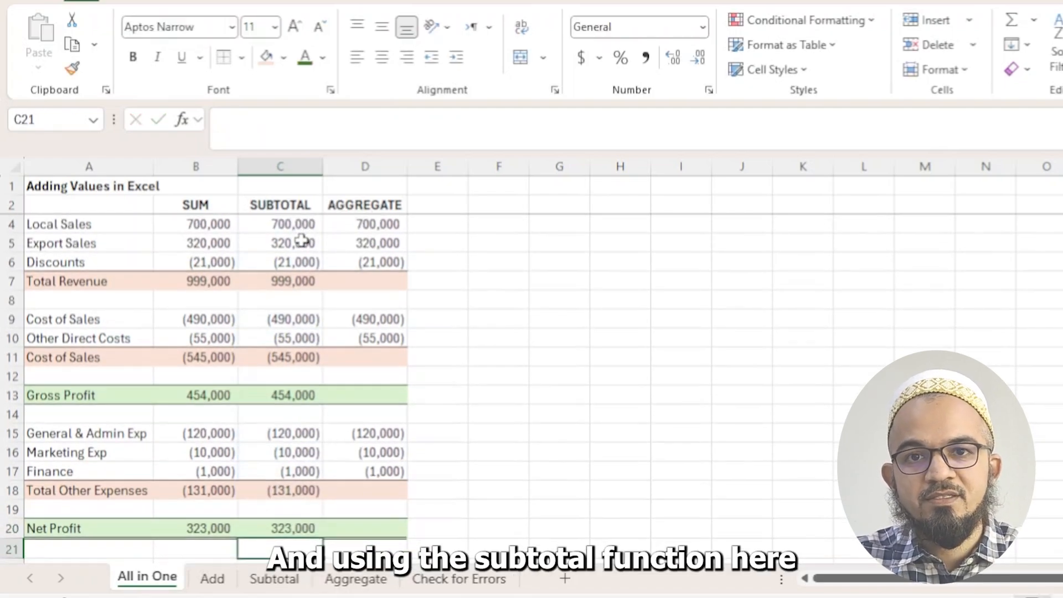
left_click(216, 349)
left_click(210, 398)
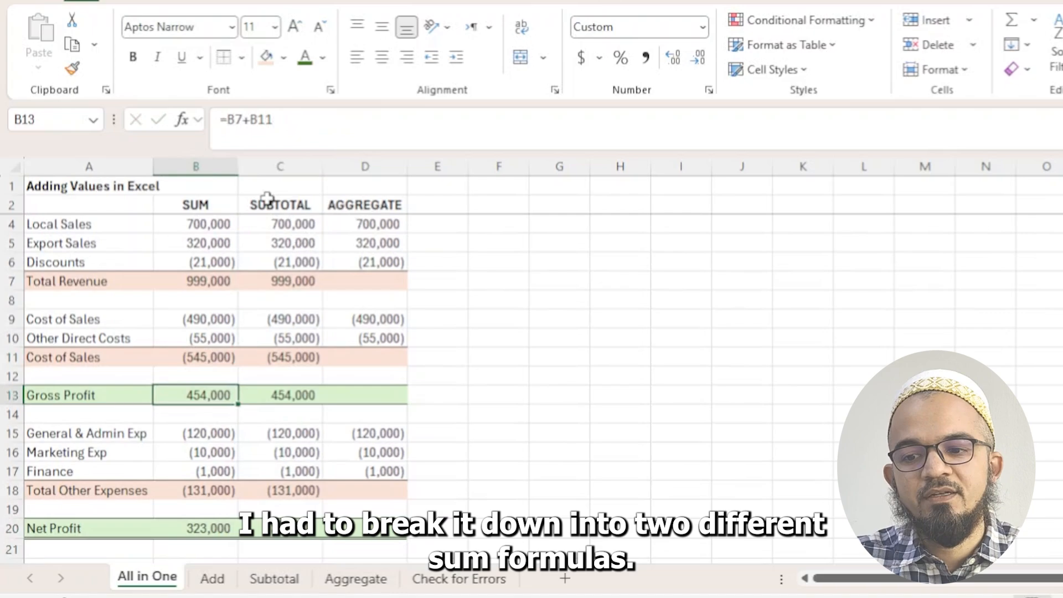
- Total the revenue in D7 using AGGREGATE with function 9, option 3 (ignore hidden rows, errors and nested functions), over D4:D6
left_click(363, 281)
type("=a")
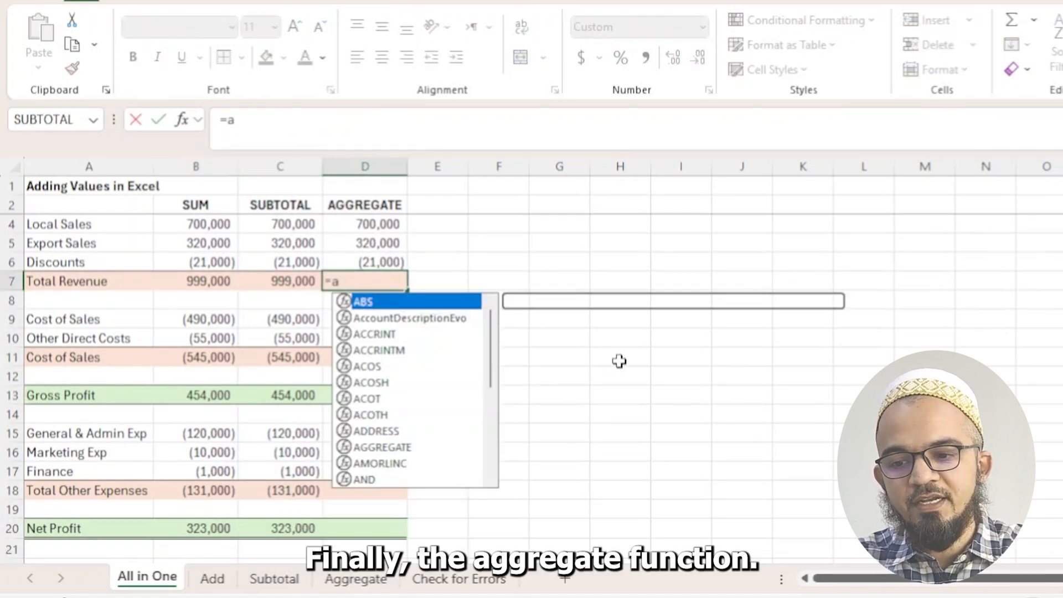
type("ggregate(9")
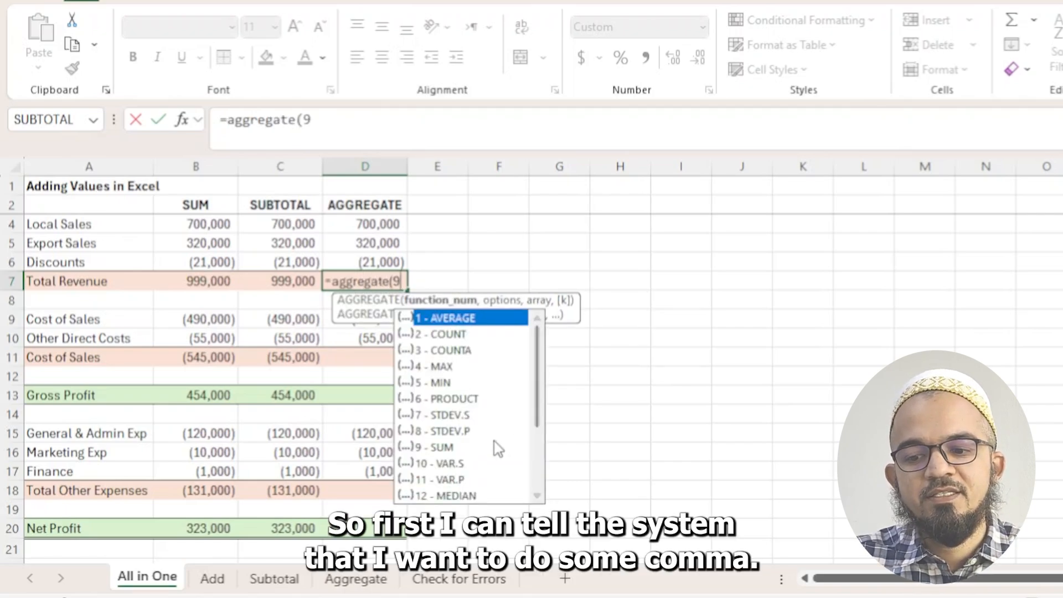
type(",")
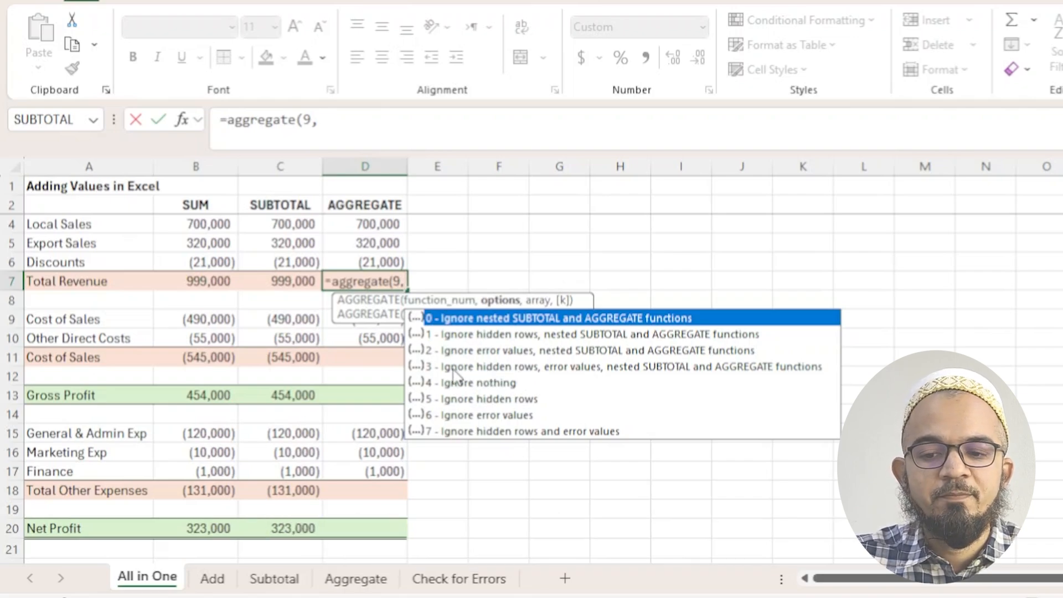
left_click(616, 368)
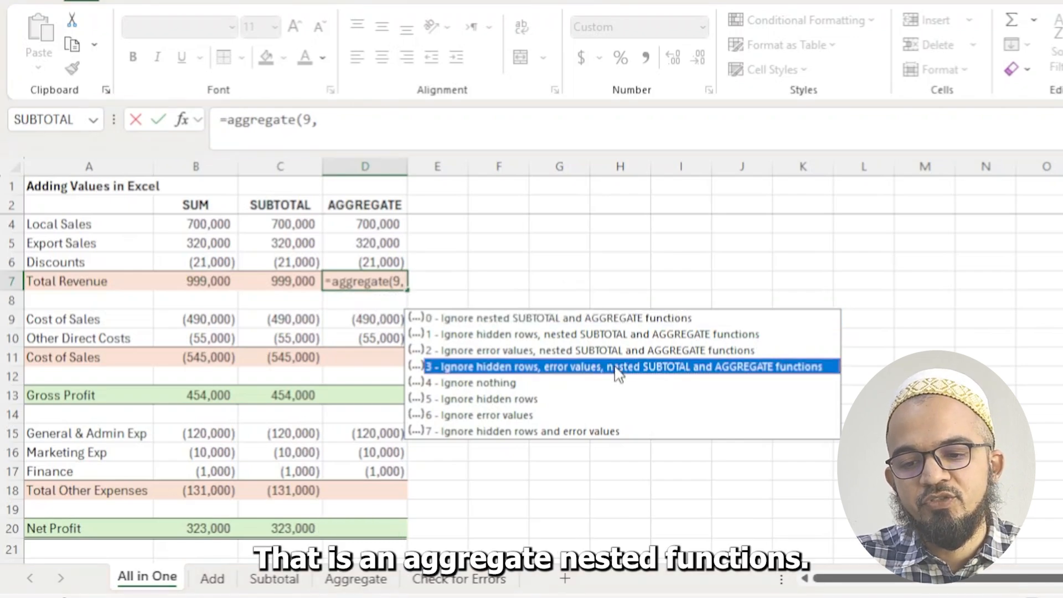
double_click(615, 366)
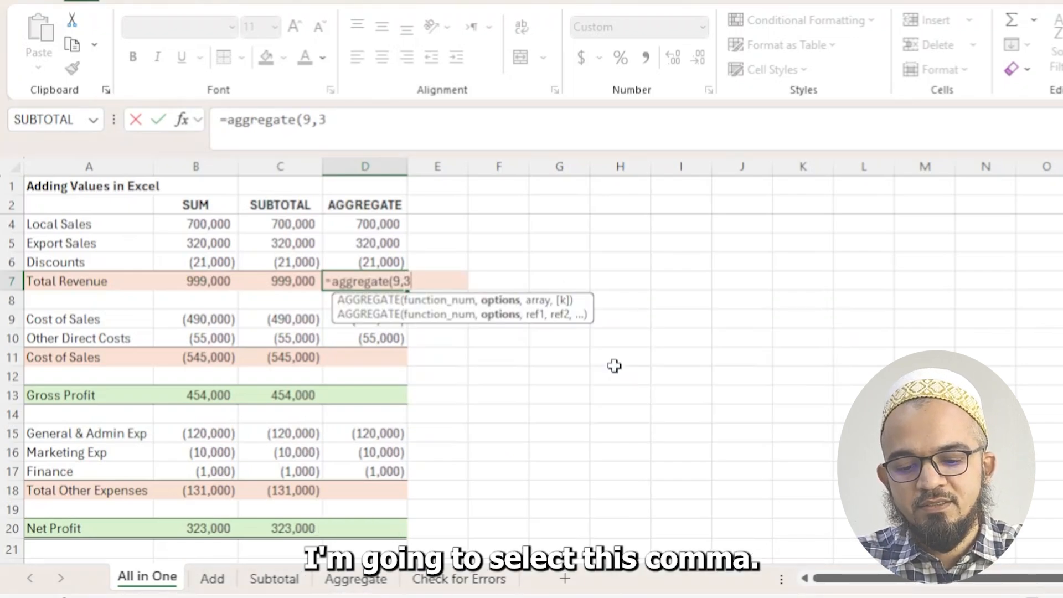
type(",")
left_click_drag(389, 228, 394, 264)
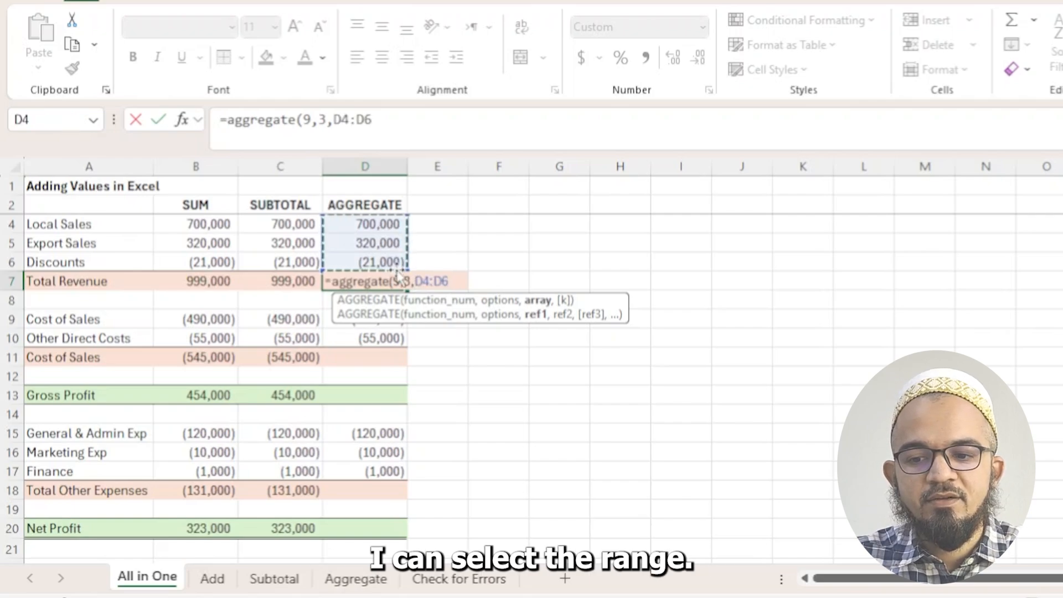
key("Return")
- Total the cost of sales in D11 with the formula =AGGREGATE(9,3,D9:D10)
left_click(391, 360)
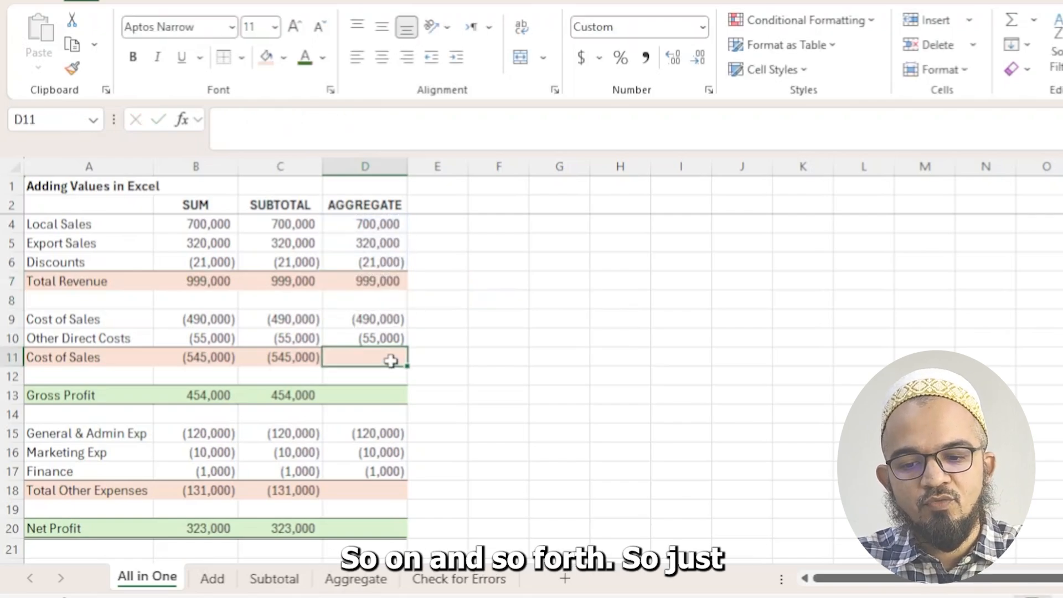
type("=aggregate(9,3,")
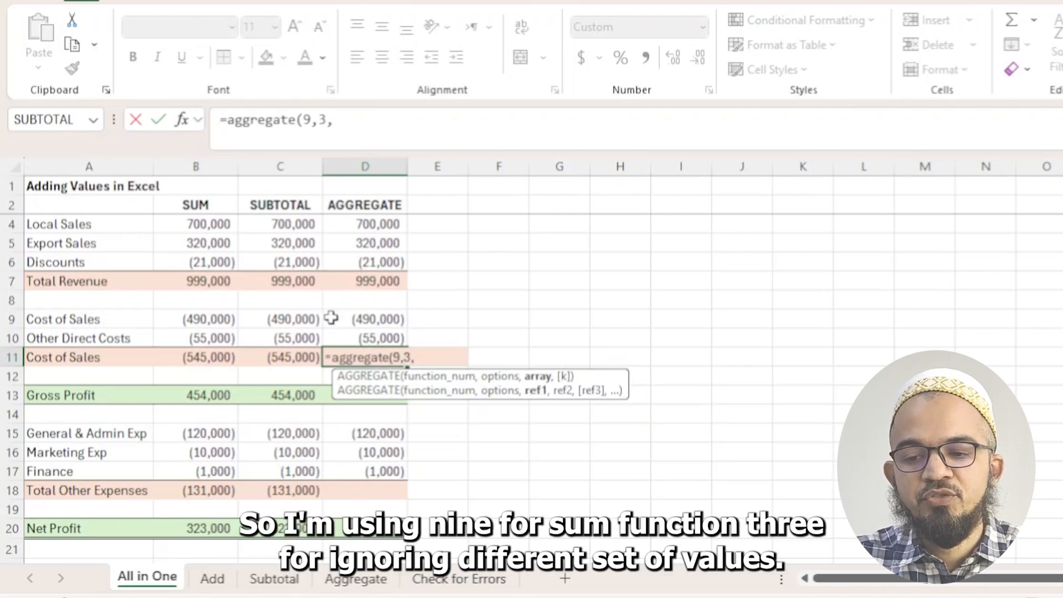
left_click_drag(352, 316, 361, 337)
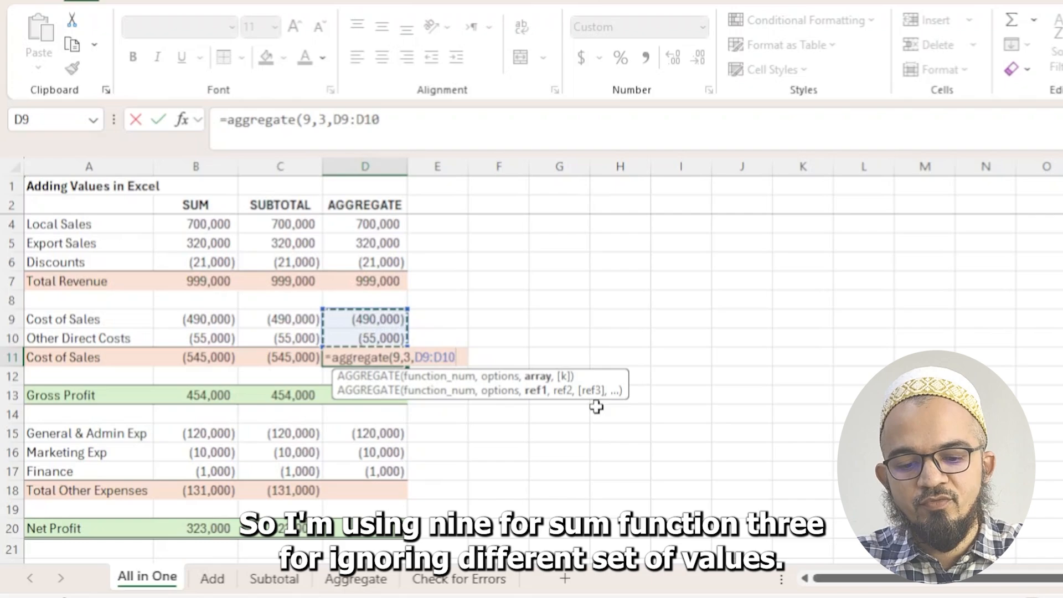
key("Return")
- Calculate gross profit in D13 with AGGREGATE, function 9 and option 3, over the entire range D4:D12
key("Down")
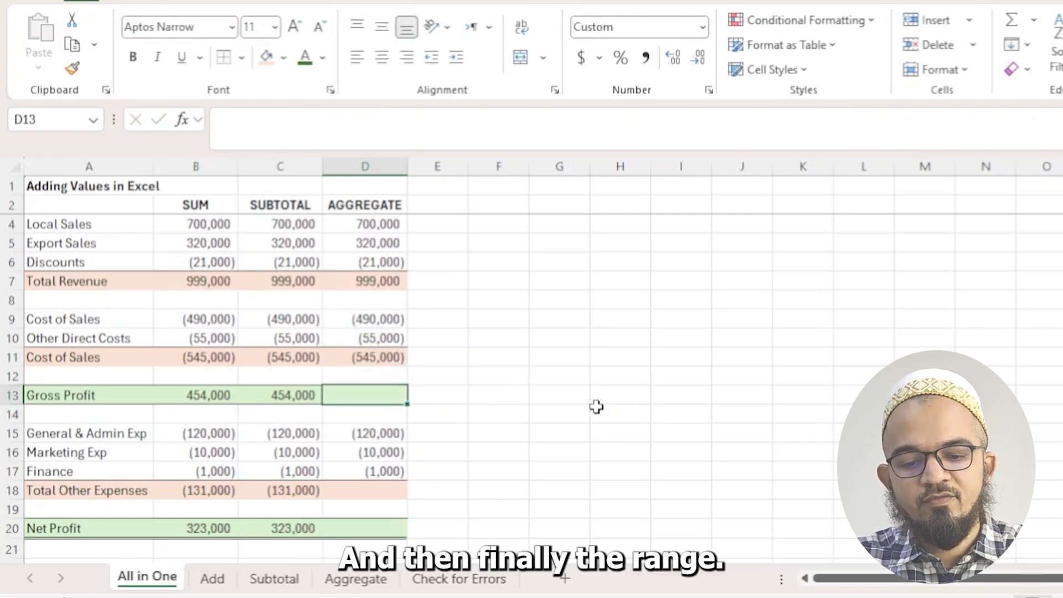
type("=aggreg")
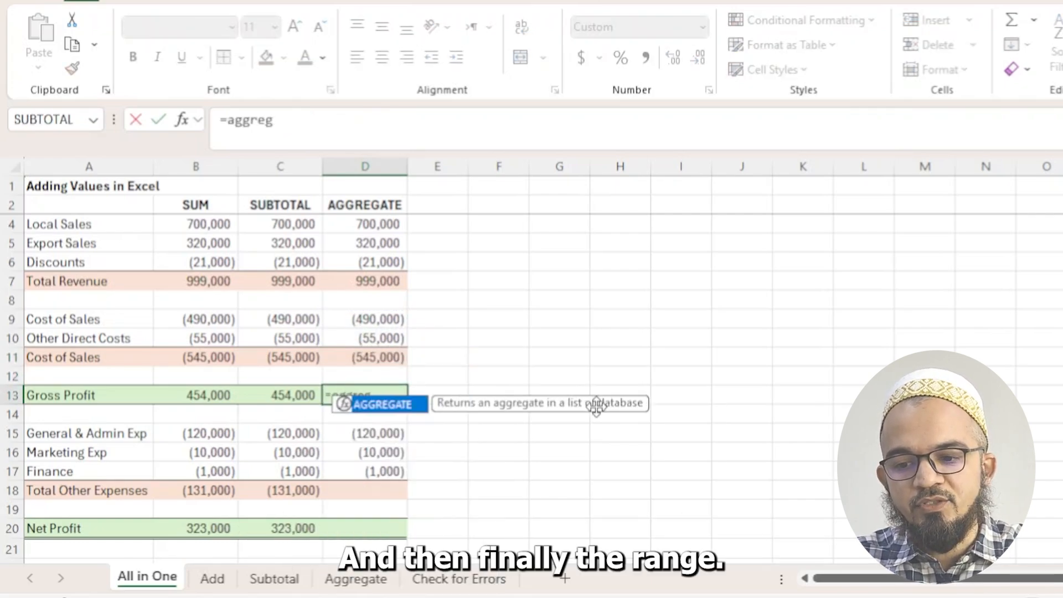
type("ate(93")
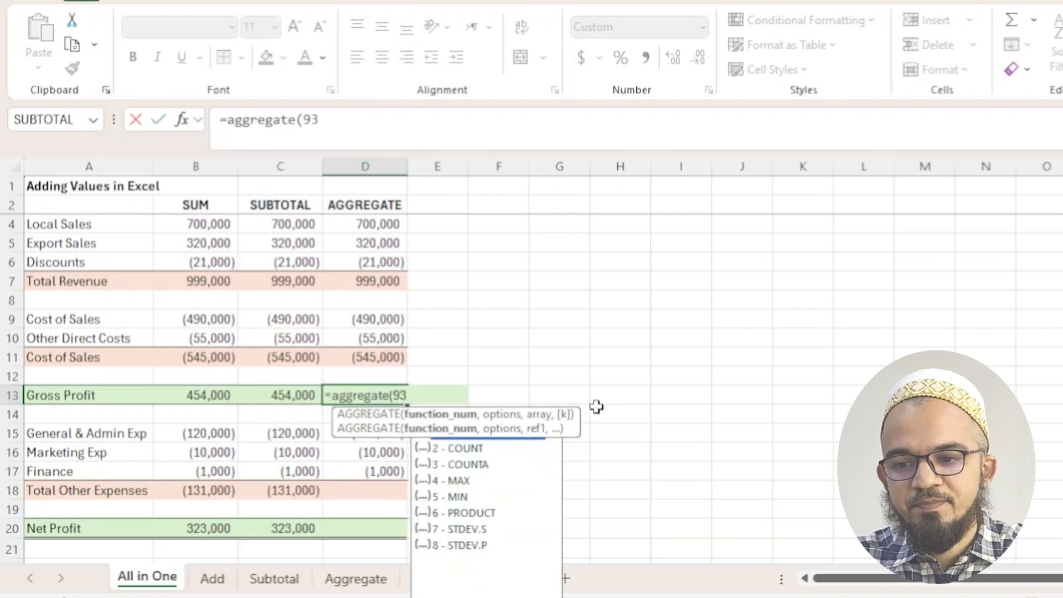
key("BackSpace")
type(",3,")
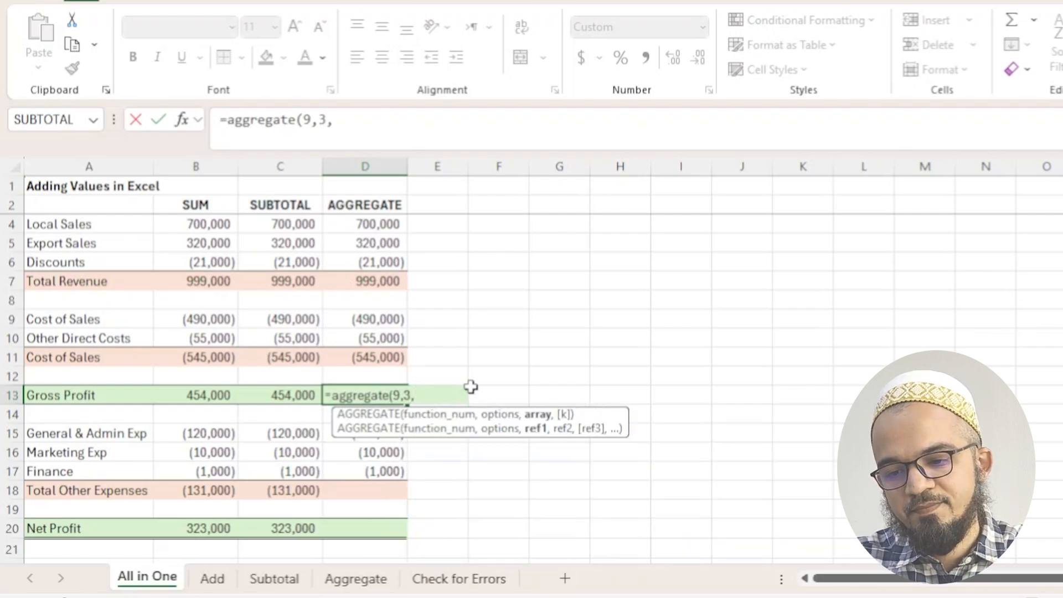
left_click_drag(349, 224, 375, 373)
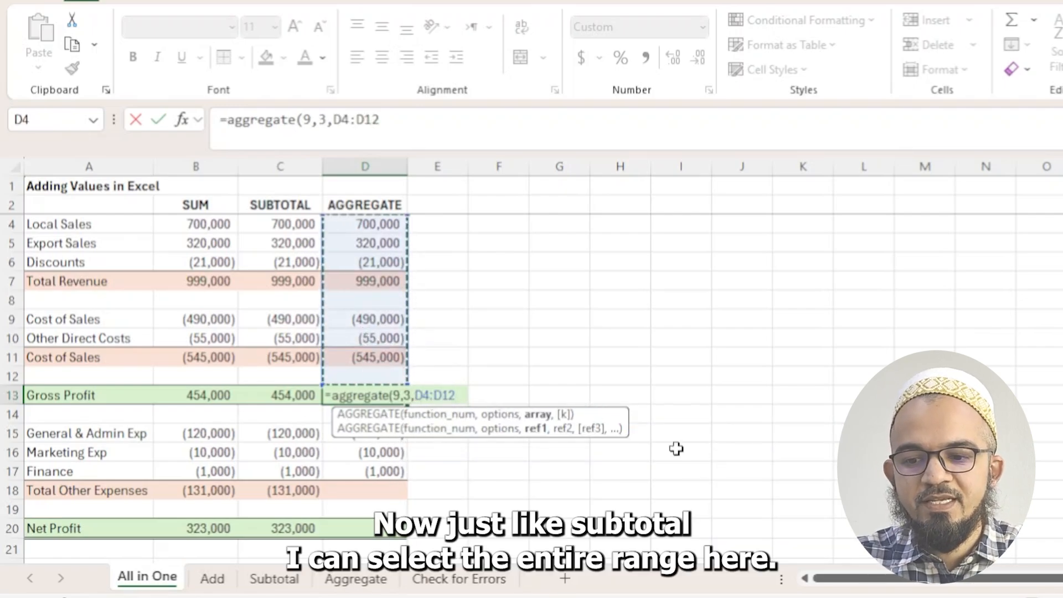
key("Return")
- Compare the gross profit formulas in C13 and D13, examining the options argument of the AGGREGATE formula
left_click(313, 395)
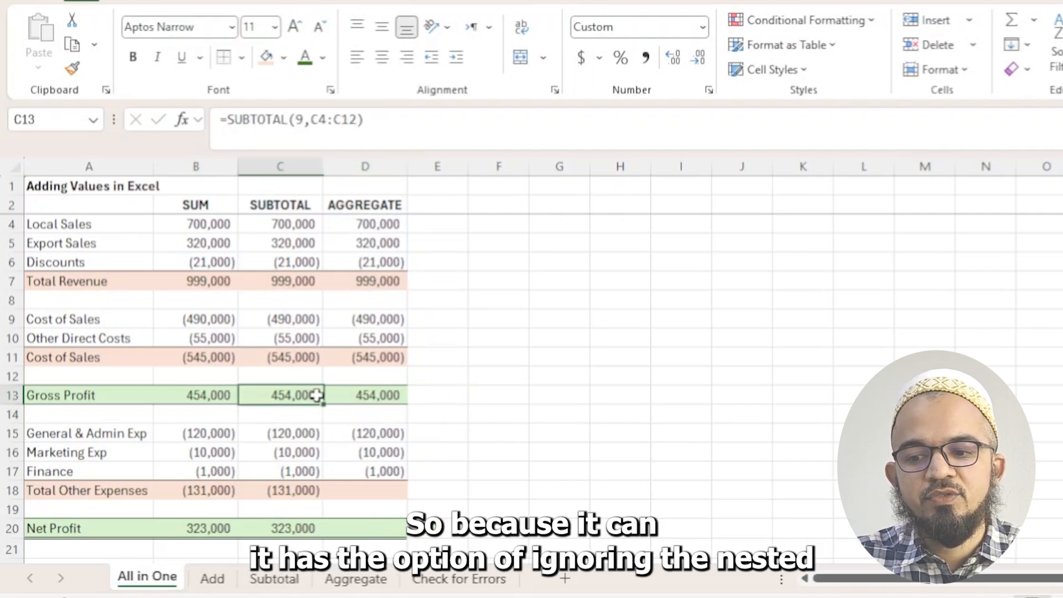
left_click(353, 394)
left_click(326, 119)
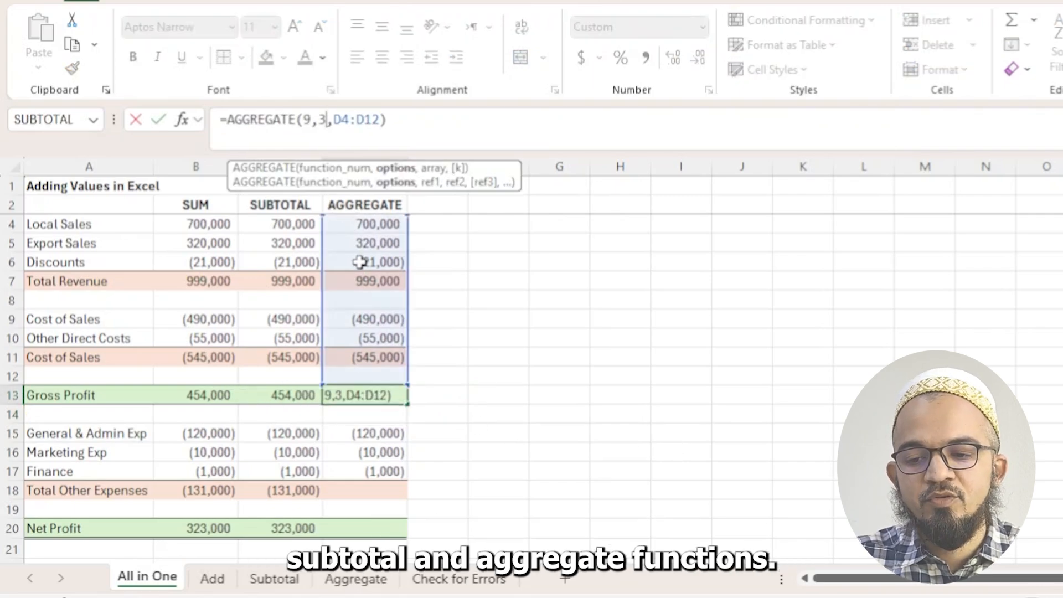
key("Return")
- Total the other expenses in D18 with AGGREGATE, using function 9 and option 3 over D15:D17
left_click(357, 490)
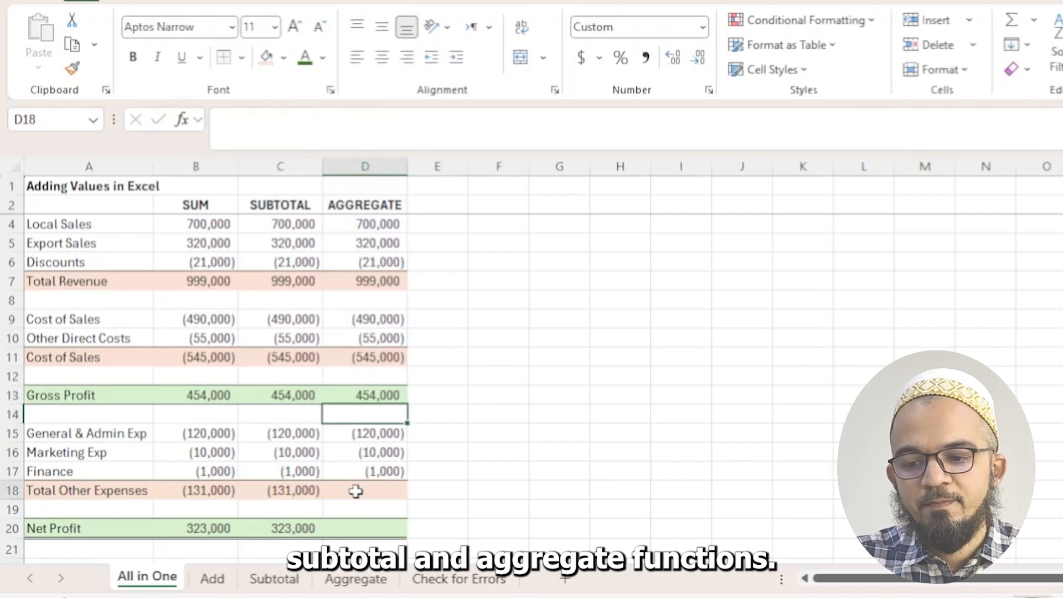
type("=aggre")
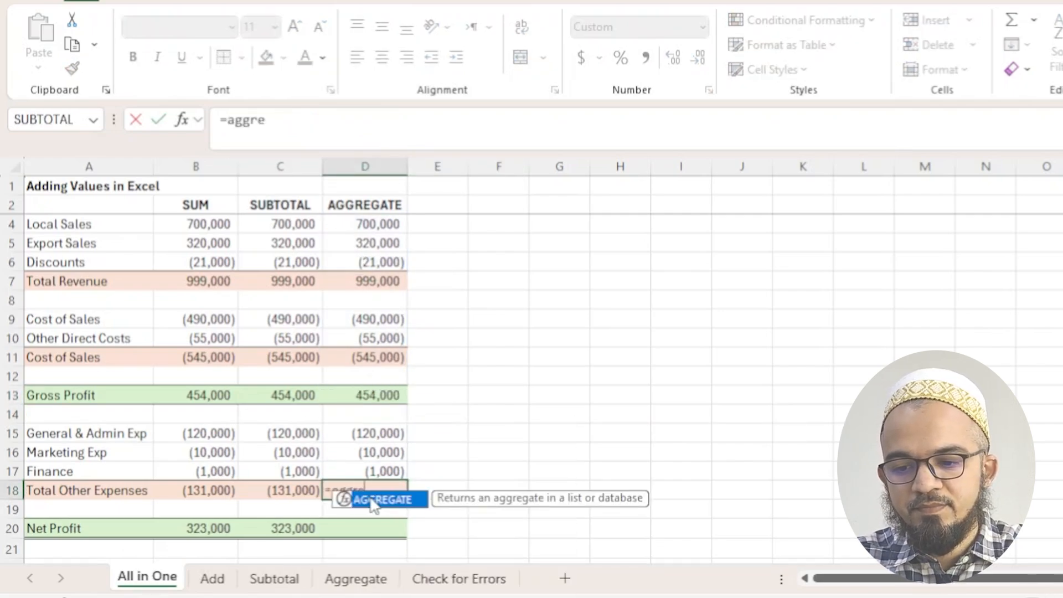
type("gate(9,")
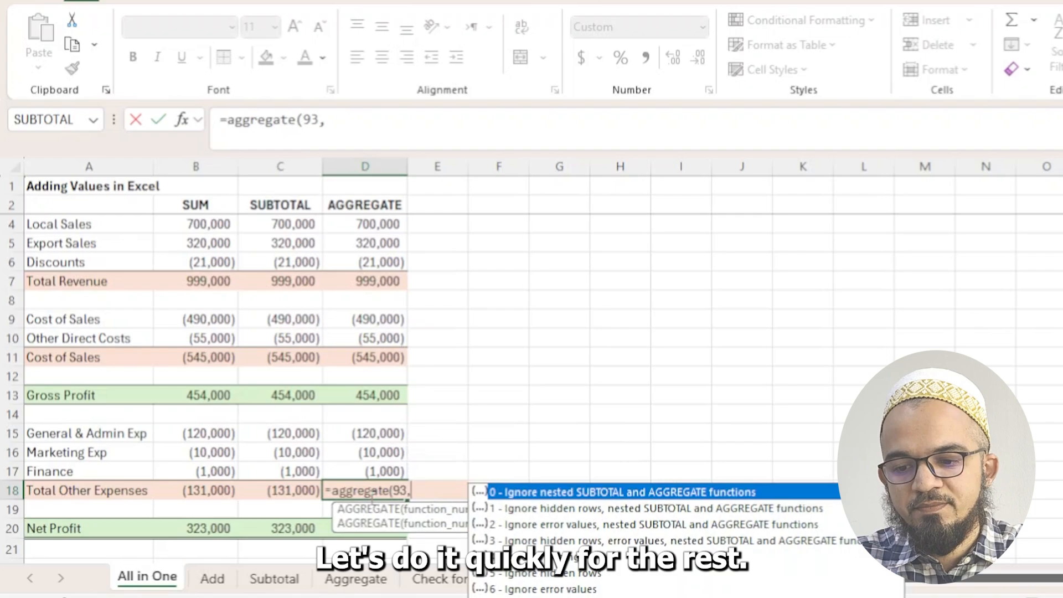
type("3,")
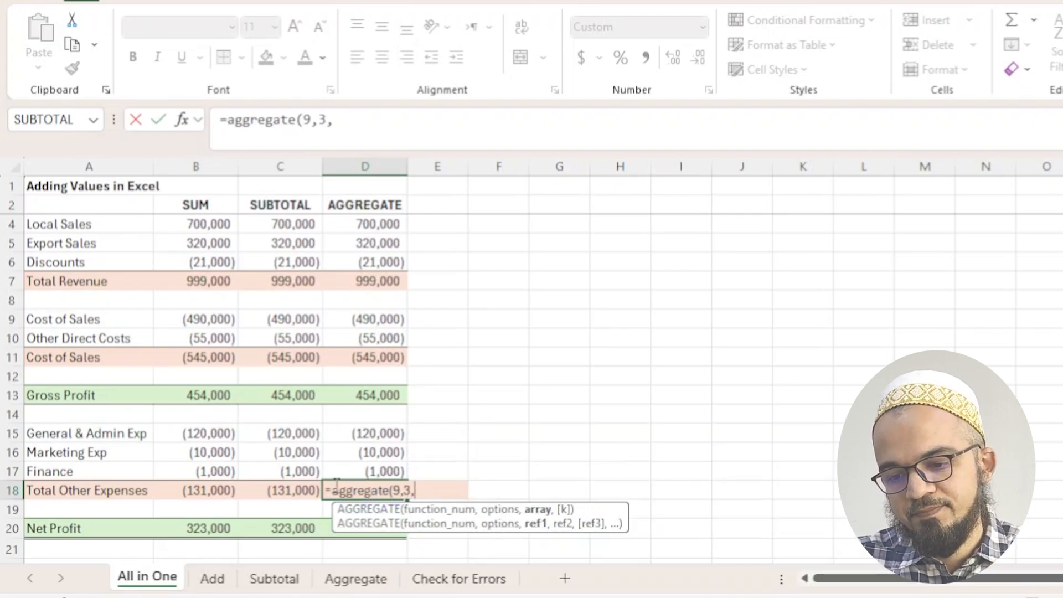
left_click_drag(368, 433, 375, 472)
key("Return")
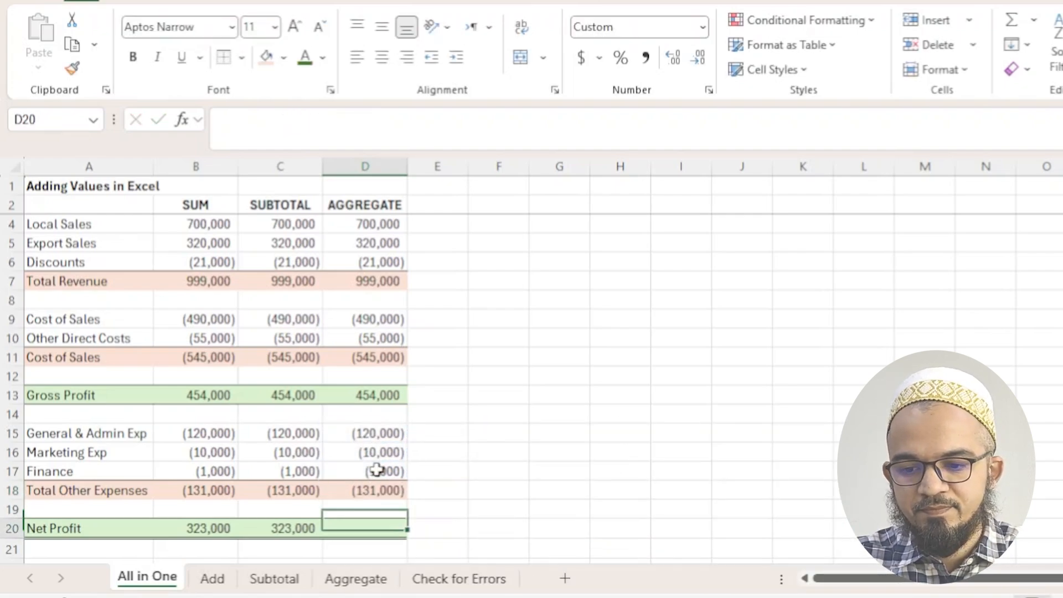
- Calculate net profit in D20 with AGGREGATE, function 9 and option 3, over the entire range D4:D19
key("Down")
key("Up")
type("=agg")
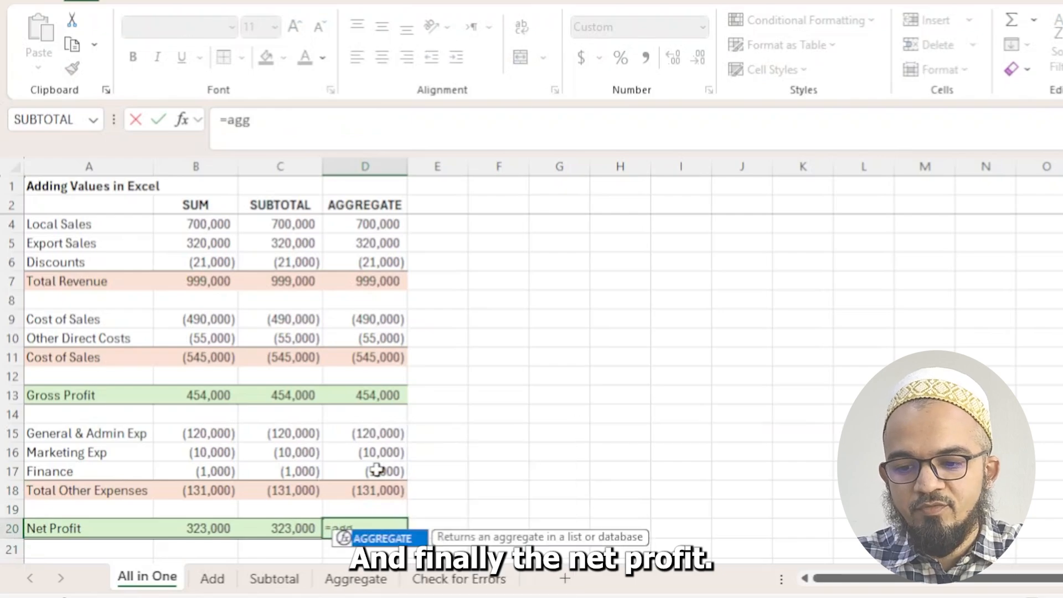
type("regate(93")
type(",")
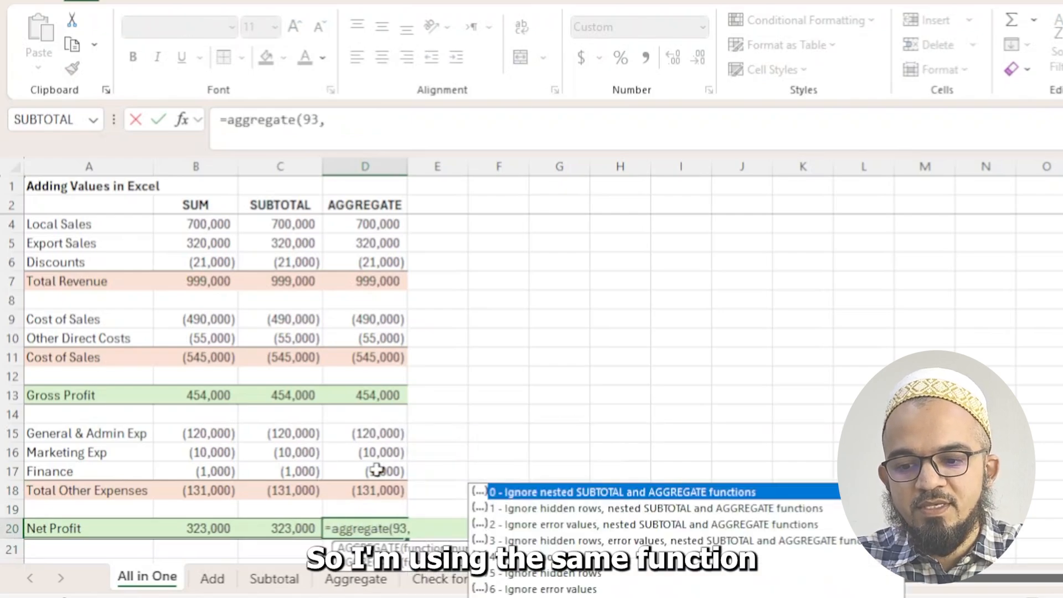
type("1")
key("BackSpace")
type("3,")
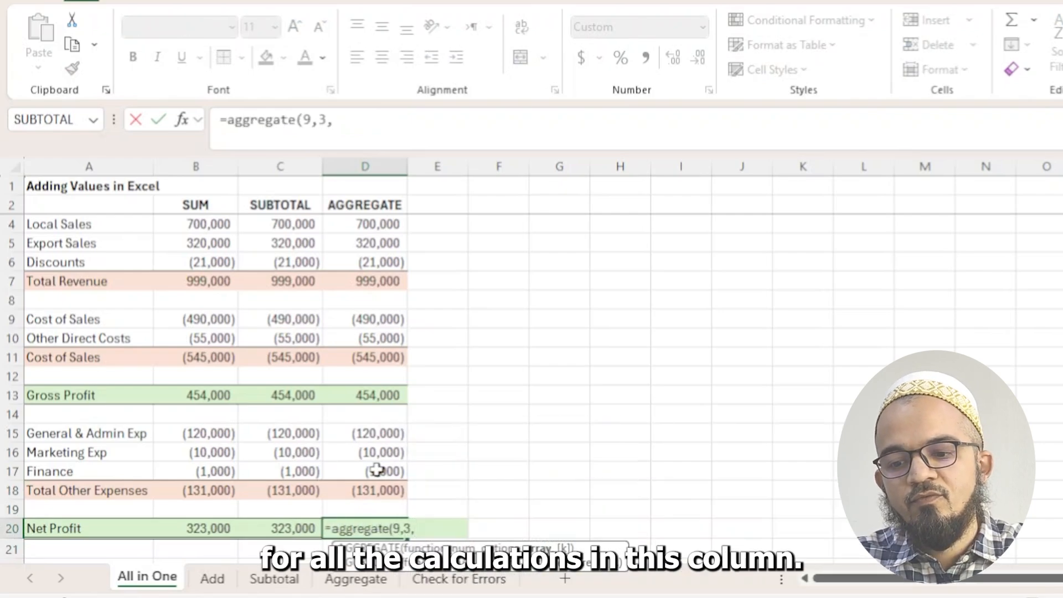
left_click_drag(382, 224, 374, 509)
key("Return")
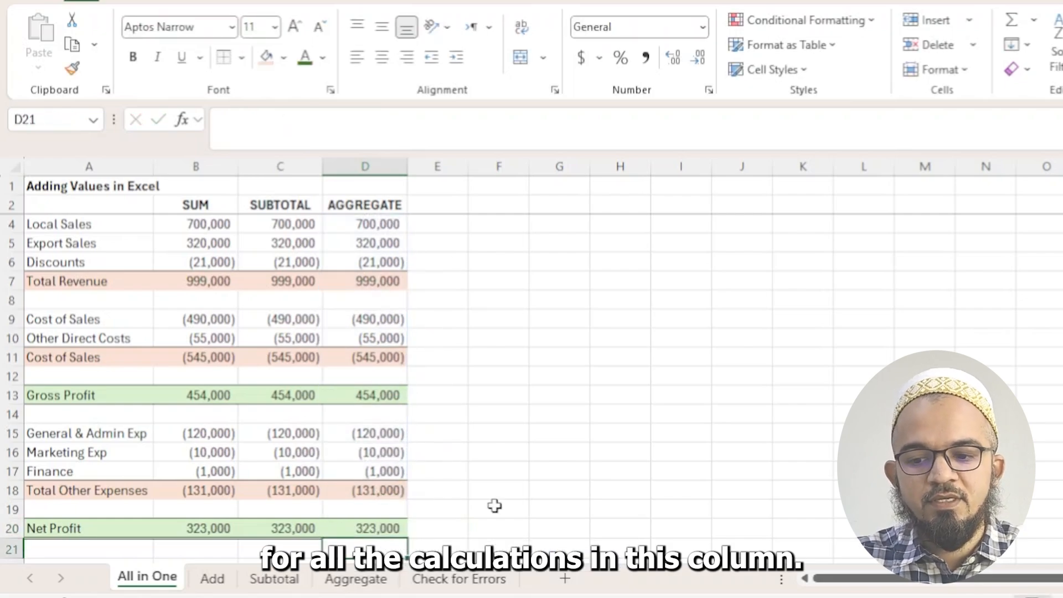
- Select the three net profit cells B20:D20 to compare them, and switch to the Add sheet
left_click_drag(226, 531, 370, 531)
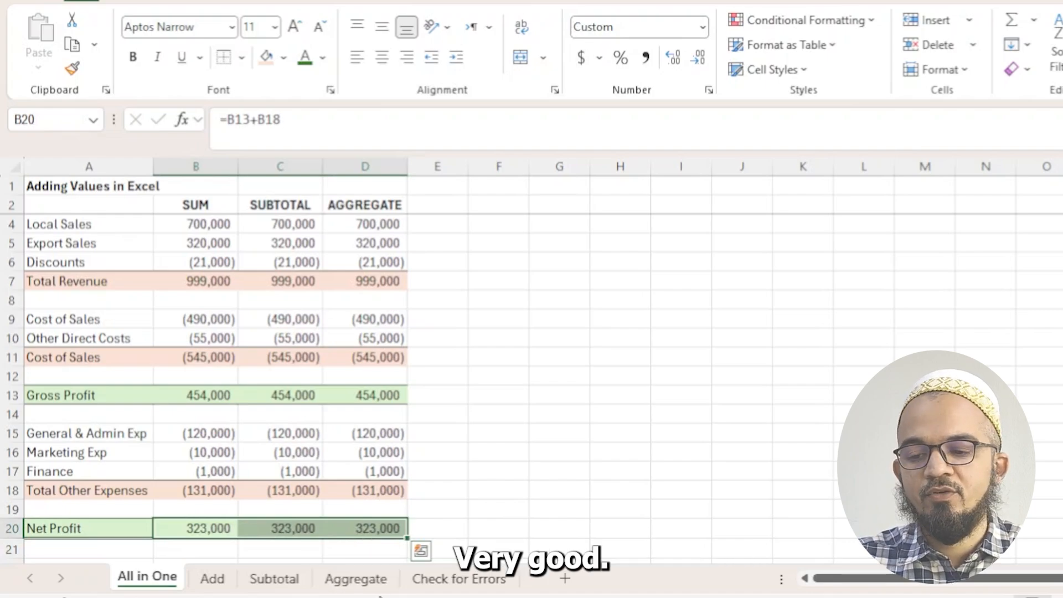
left_click(211, 580)
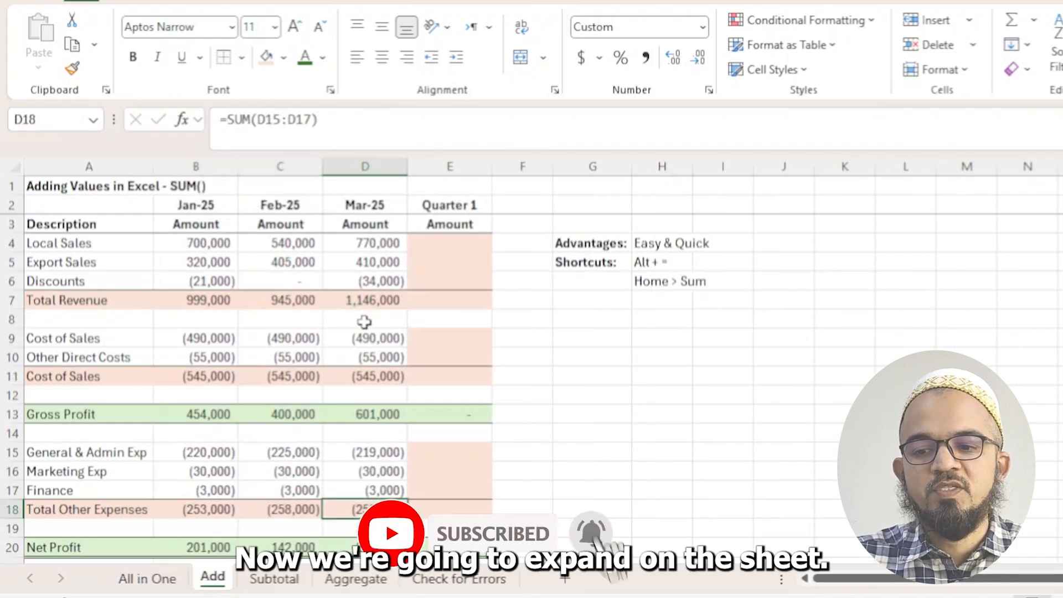
- Clear the total revenue, cost of sales and total other expenses formulas in B7:E7, B11:E11 and B18:E18
left_click(205, 244)
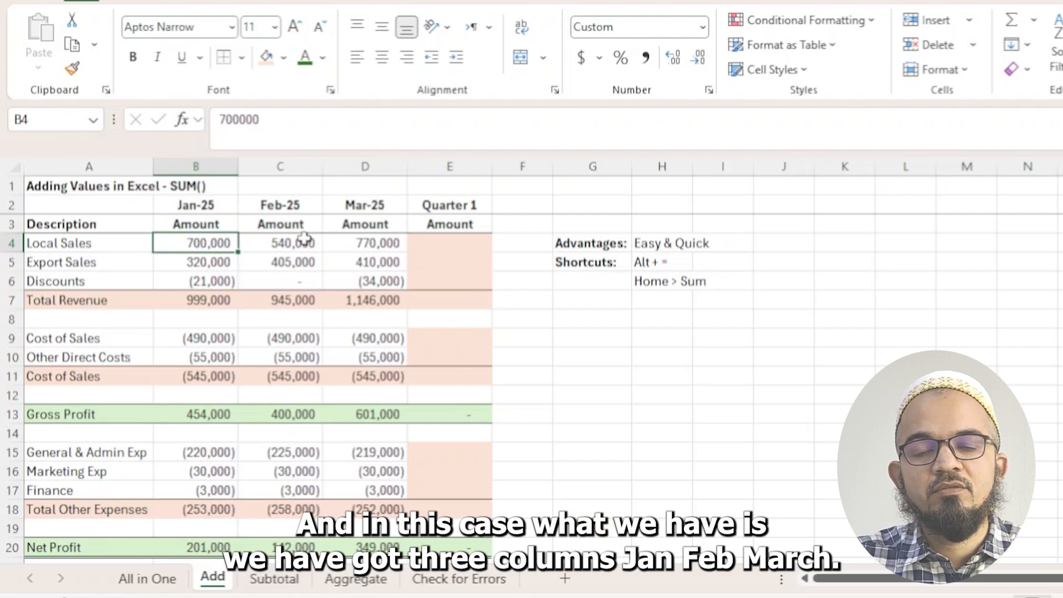
left_click(459, 244)
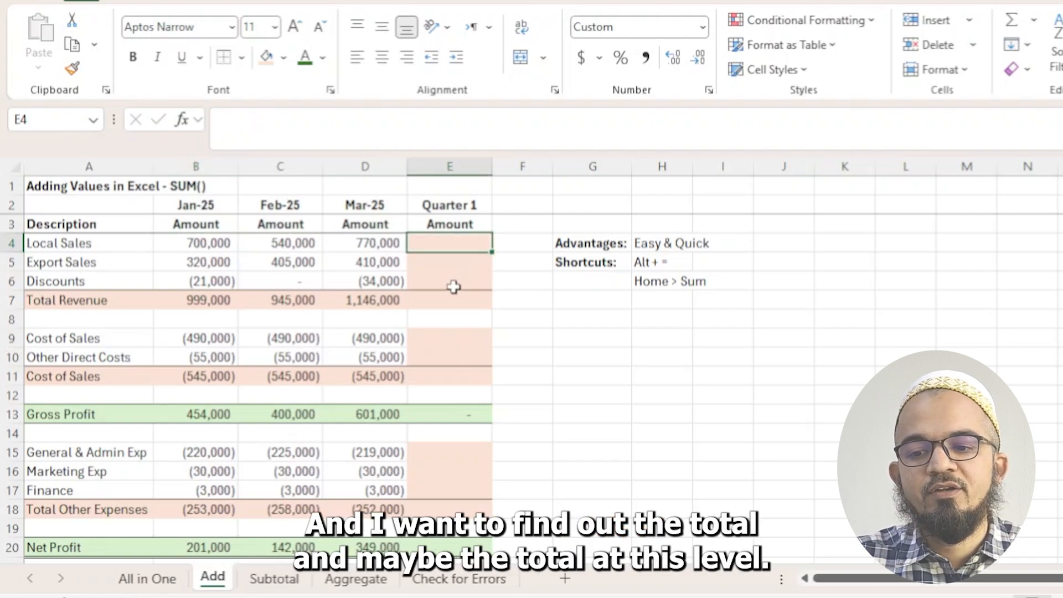
left_click_drag(205, 300, 429, 302)
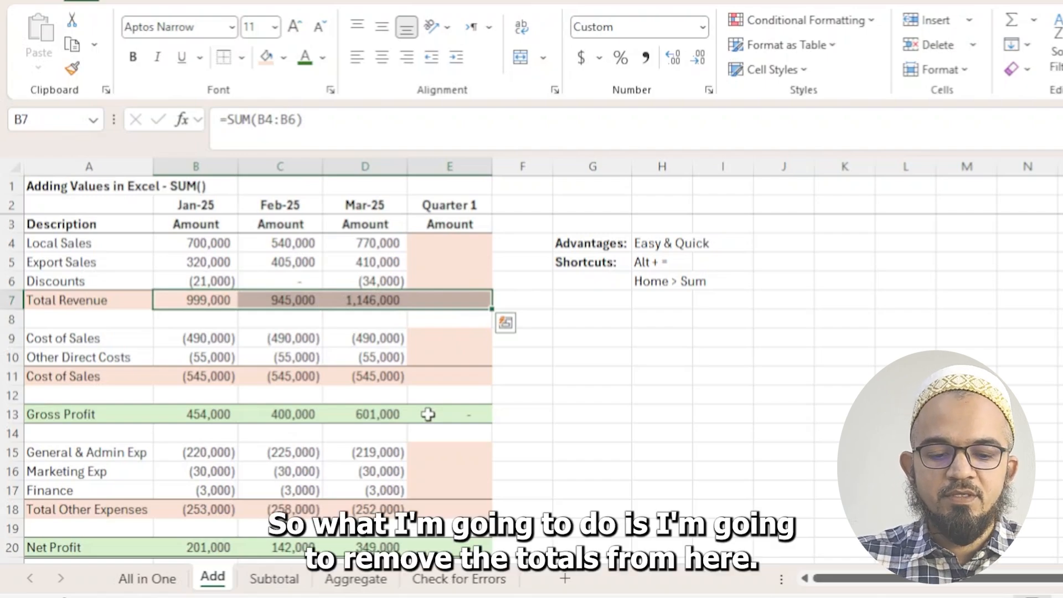
key("Delete")
left_click_drag(221, 382, 446, 375)
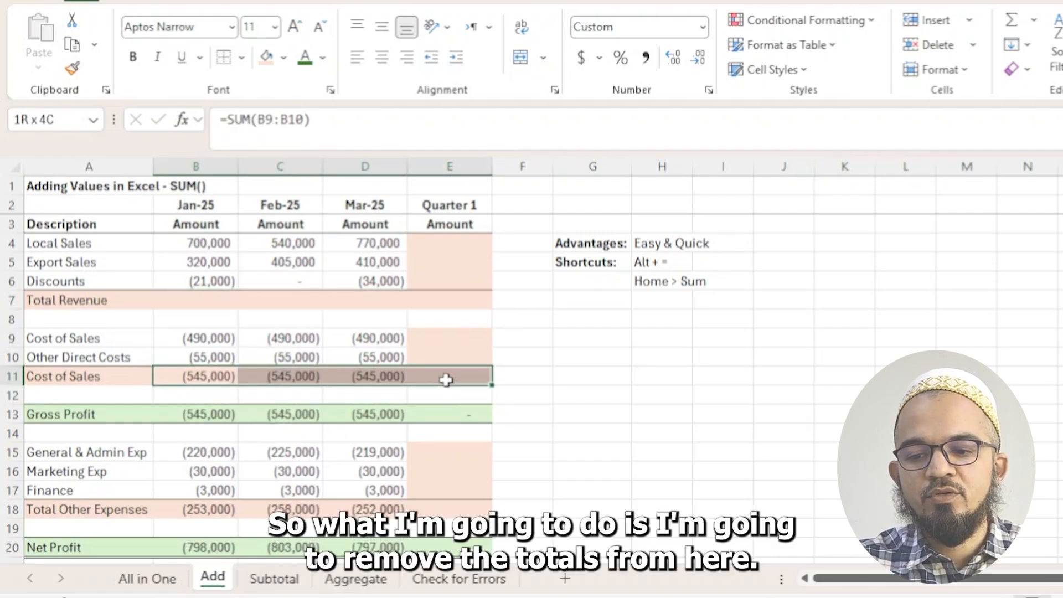
key("Delete")
left_click_drag(211, 423, 388, 421)
left_click_drag(209, 508, 444, 509)
key("Delete")
left_click(445, 469)
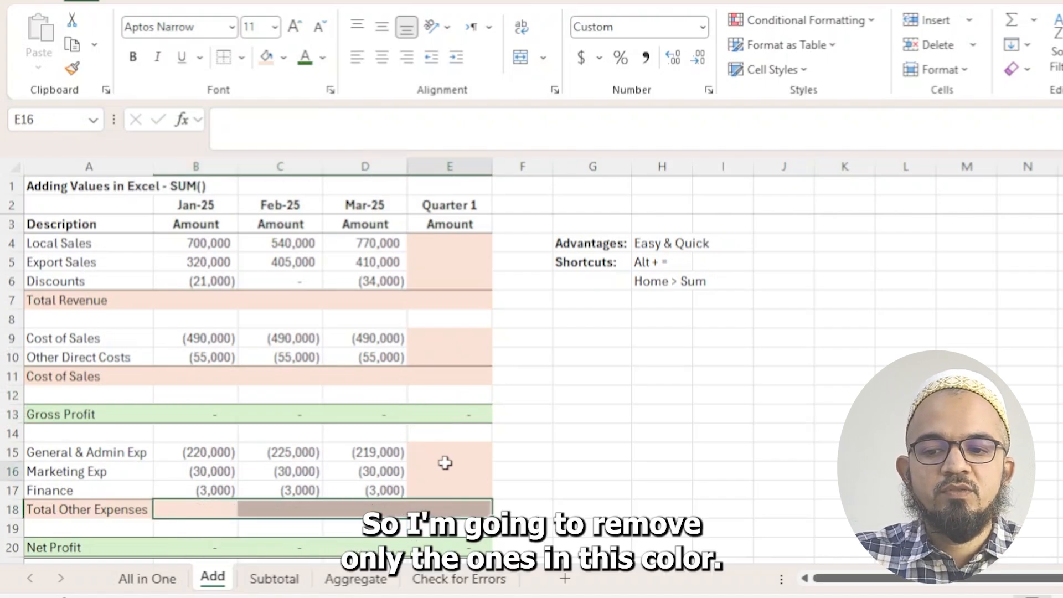
left_click(398, 545)
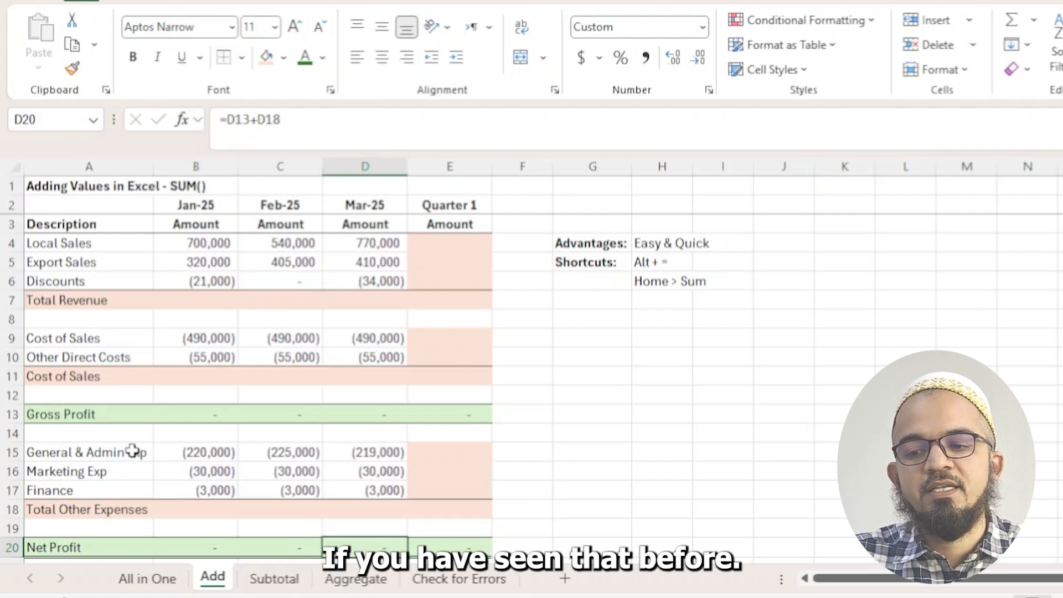
- Try totalling January revenue in B7 with AutoSum over B4:B6 two ways, clearing the cell after each attempt
left_click(665, 264)
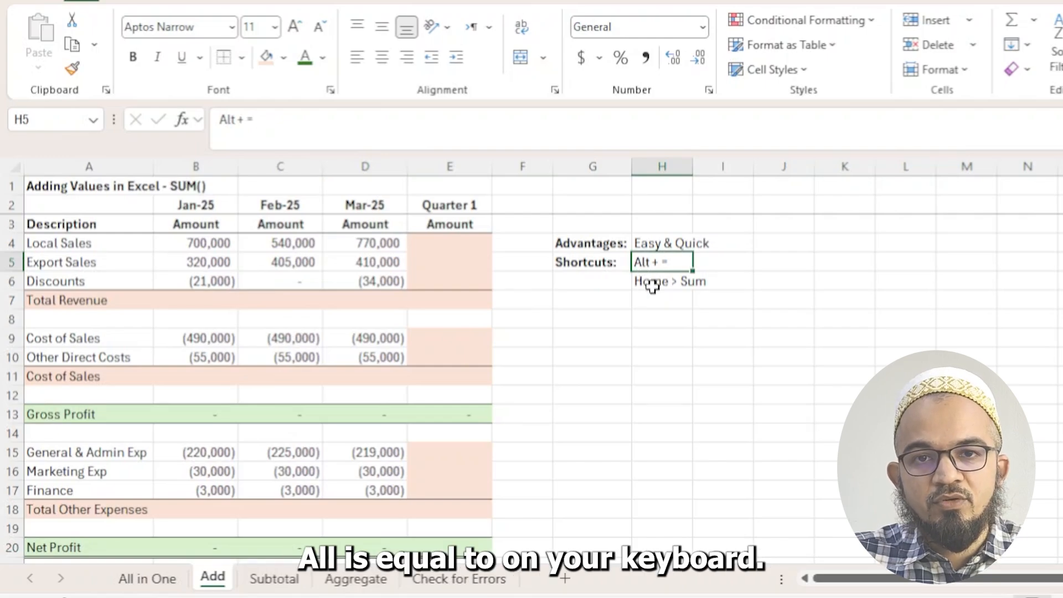
left_click(653, 286)
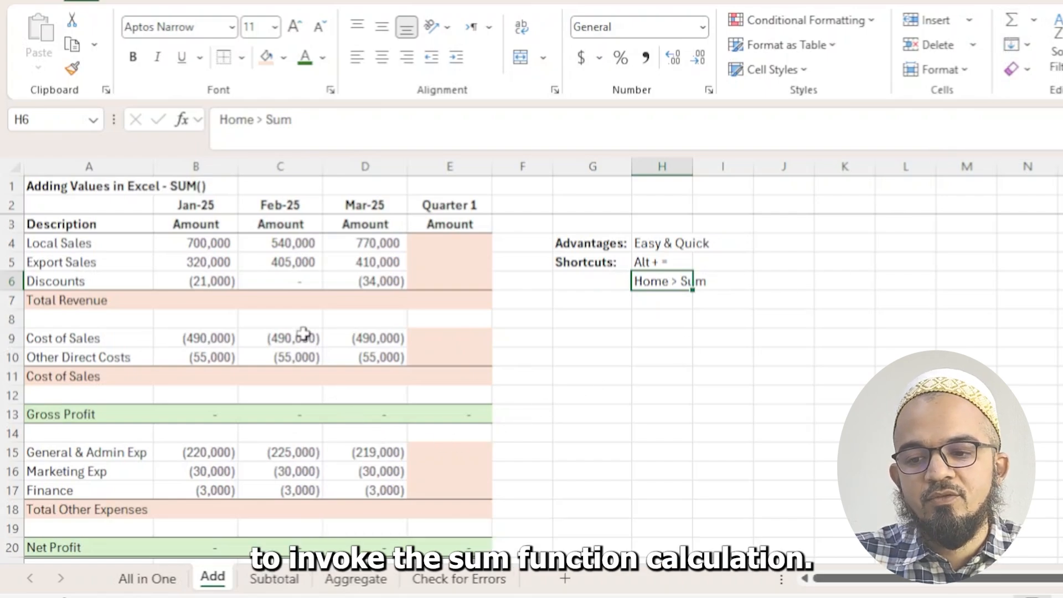
left_click(207, 301)
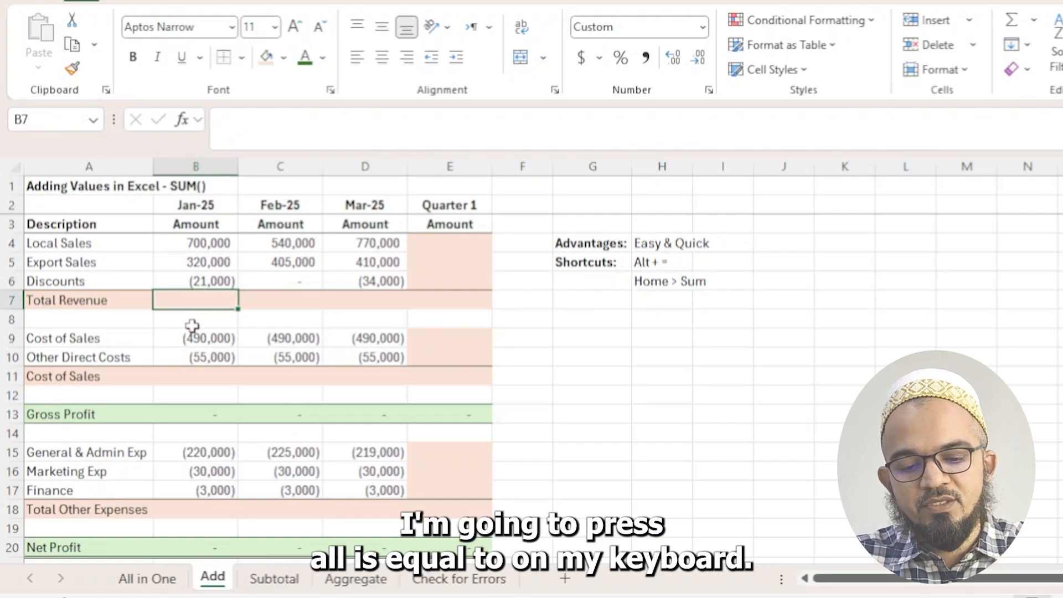
key("alt+equal")
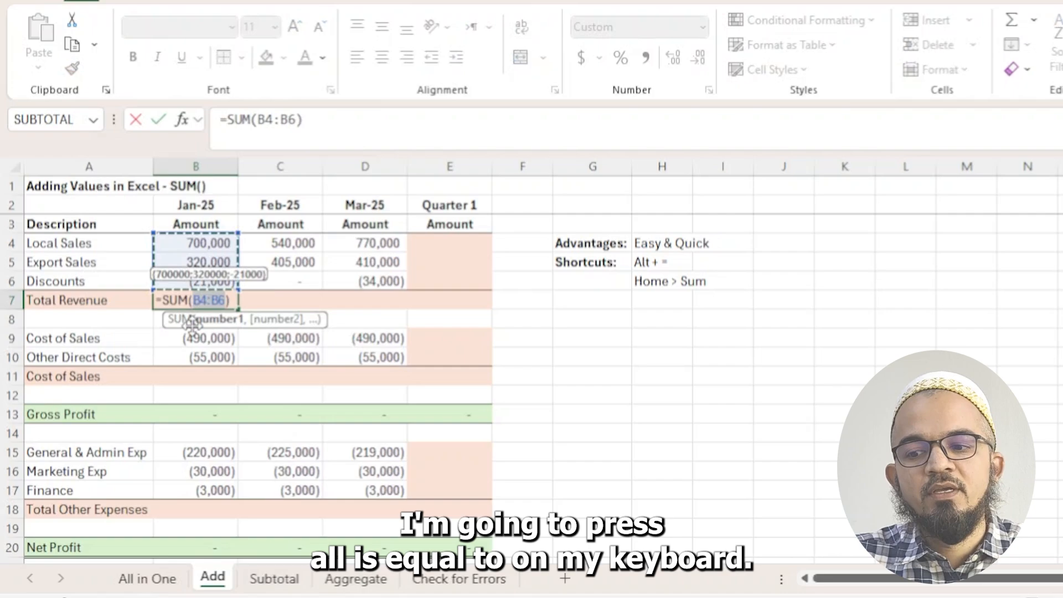
key("Return")
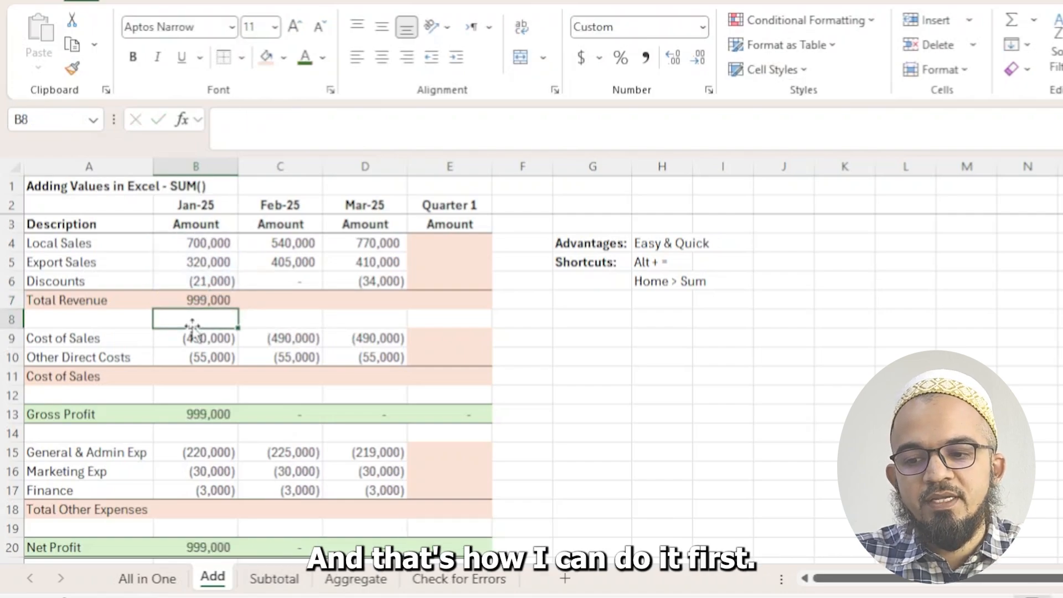
key("Up")
key("Delete")
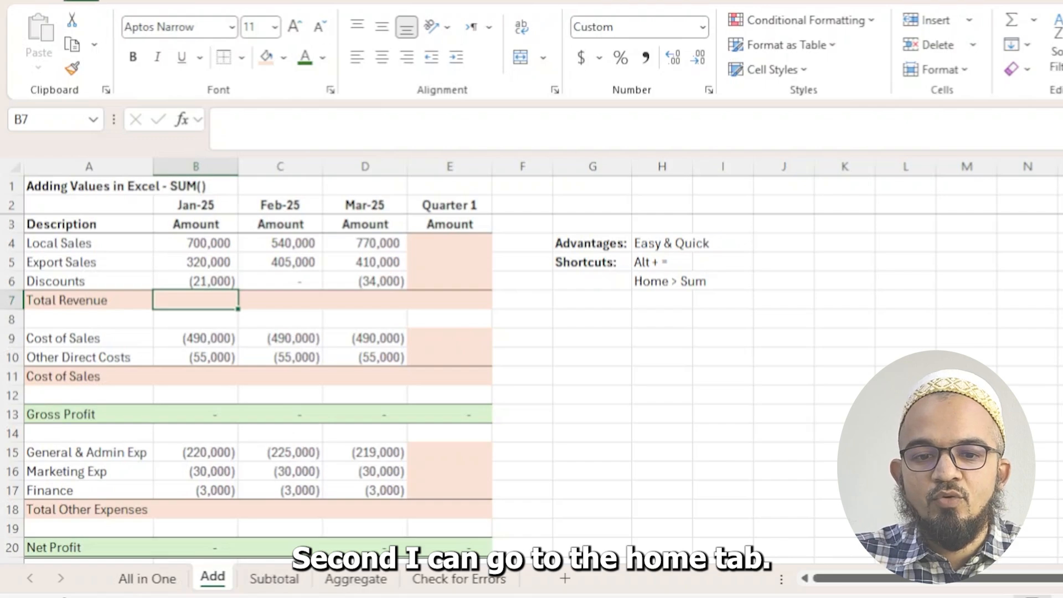
left_click(1012, 22)
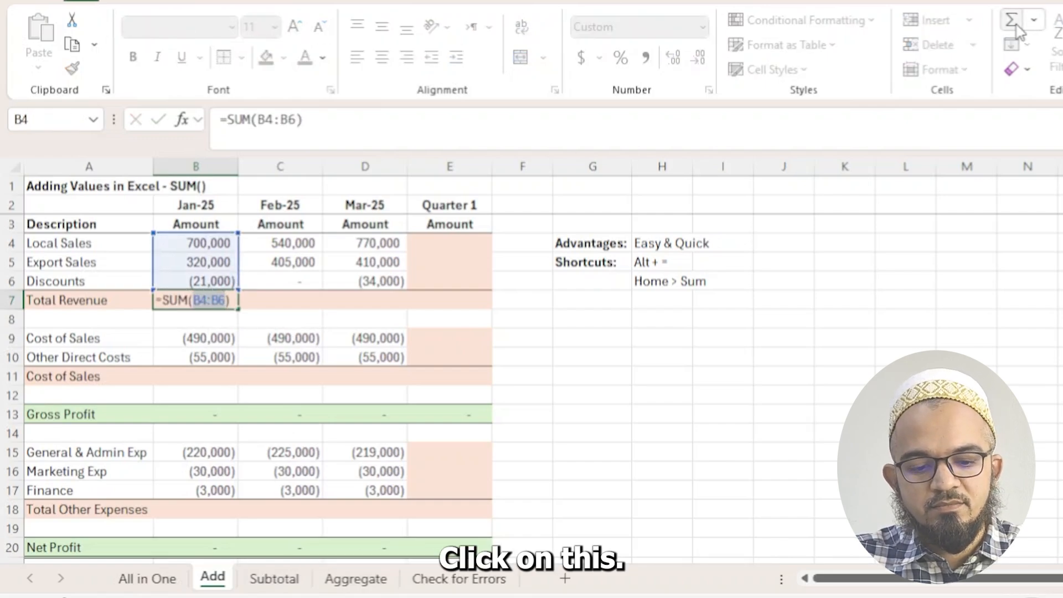
key("Return")
key("Up")
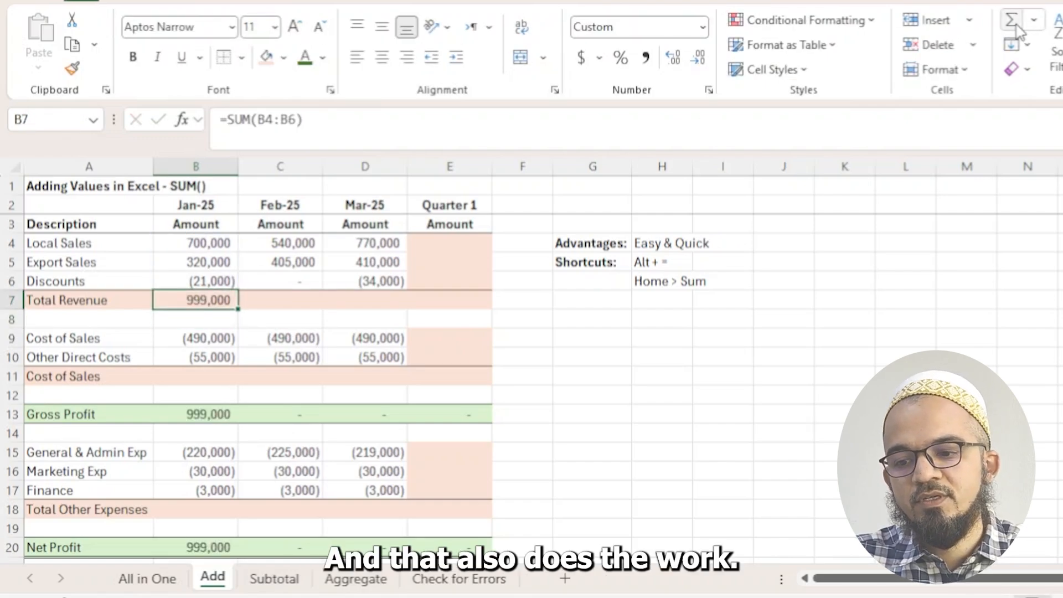
key("Delete")
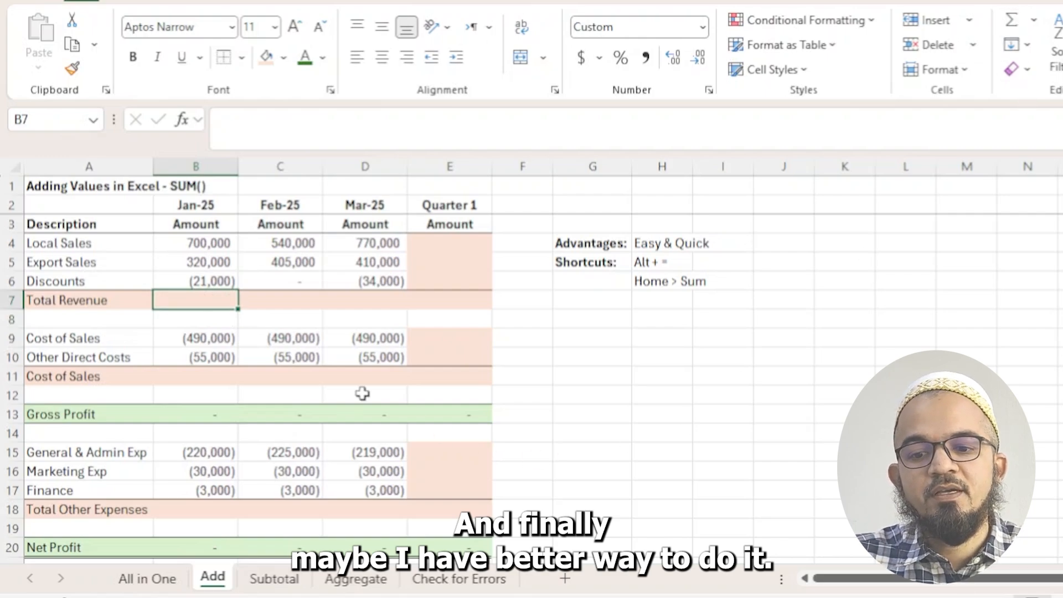
- Fill the monthly and Quarter 1 totals with AutoSum across the blocks B4:E7, B9:E11 and B15:E18
left_click_drag(211, 241, 469, 299)
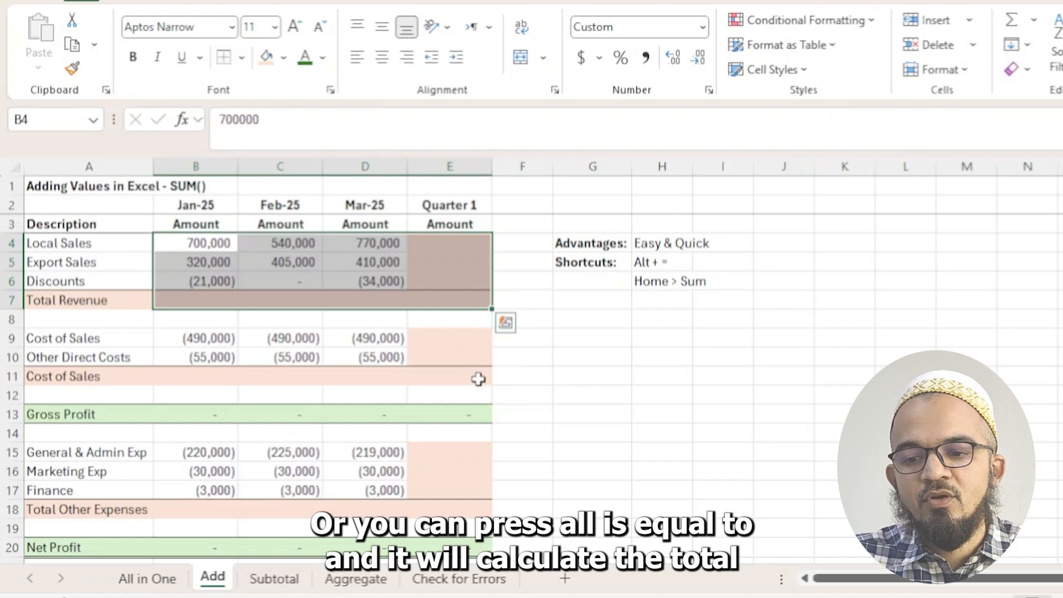
key("alt+equal")
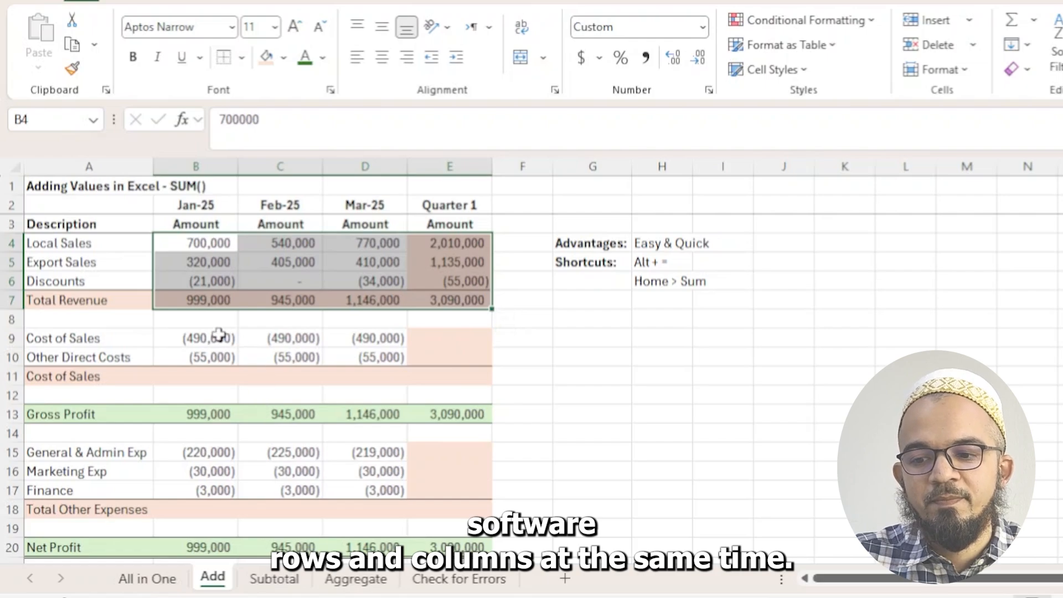
left_click_drag(218, 335, 434, 366)
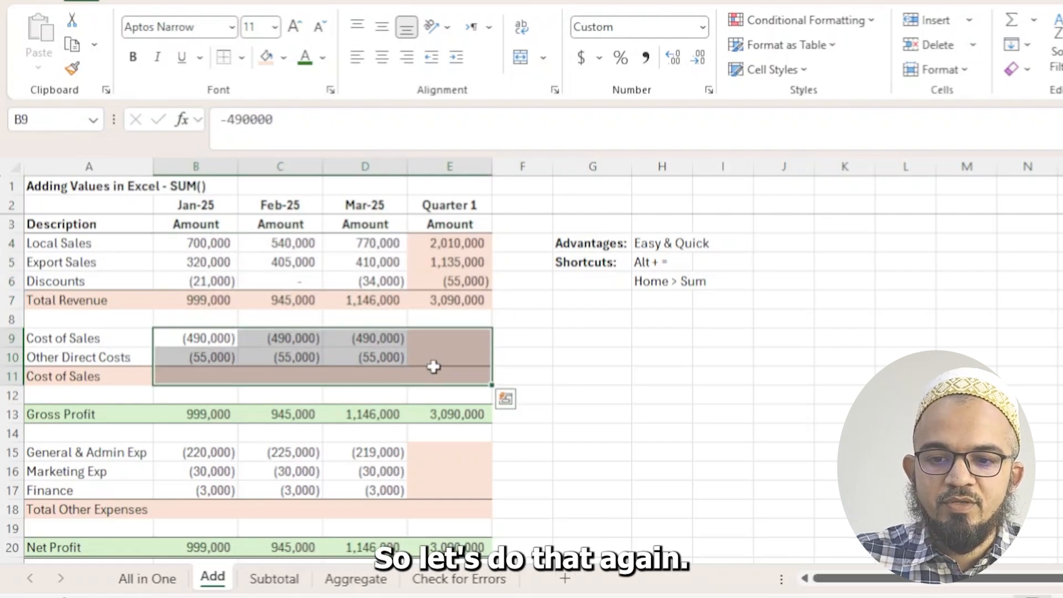
key("alt+equal")
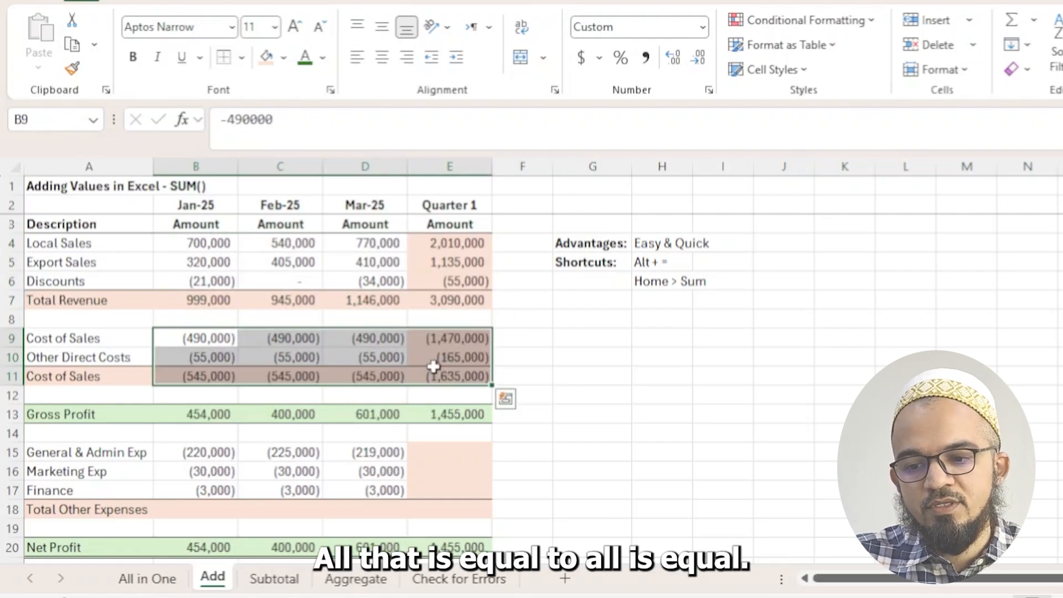
scroll(285, 371, "down", 1)
left_click_drag(218, 396, 435, 453)
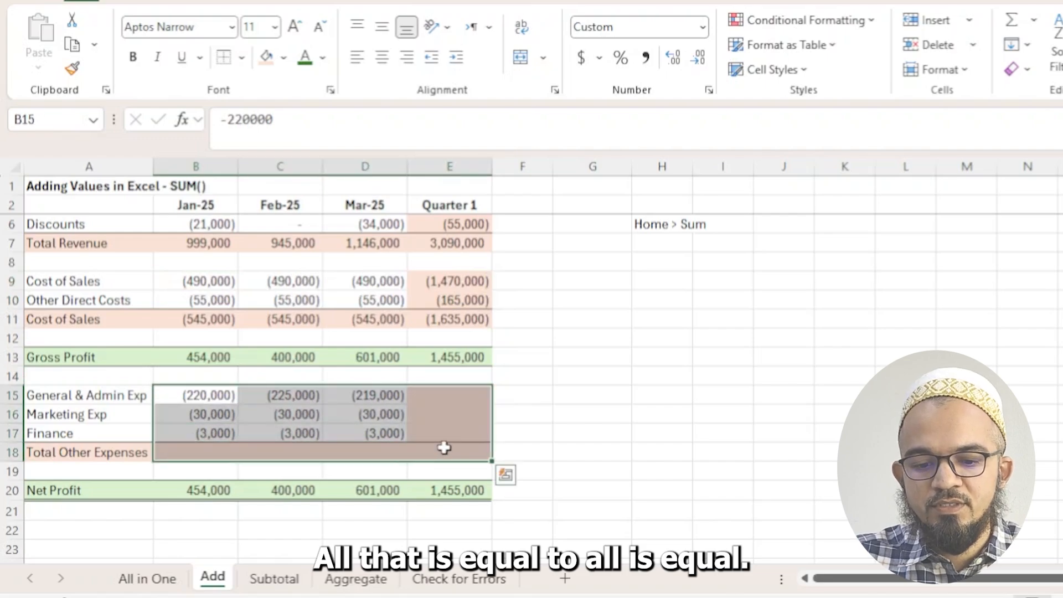
key("alt+equal")
left_click(524, 470)
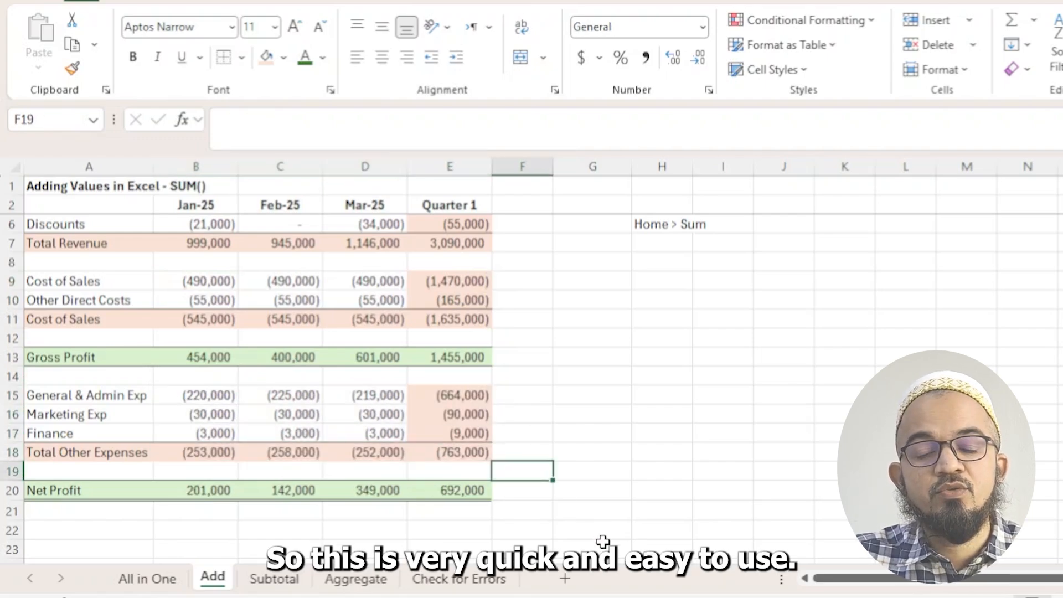
scroll(429, 506, "up", 1)
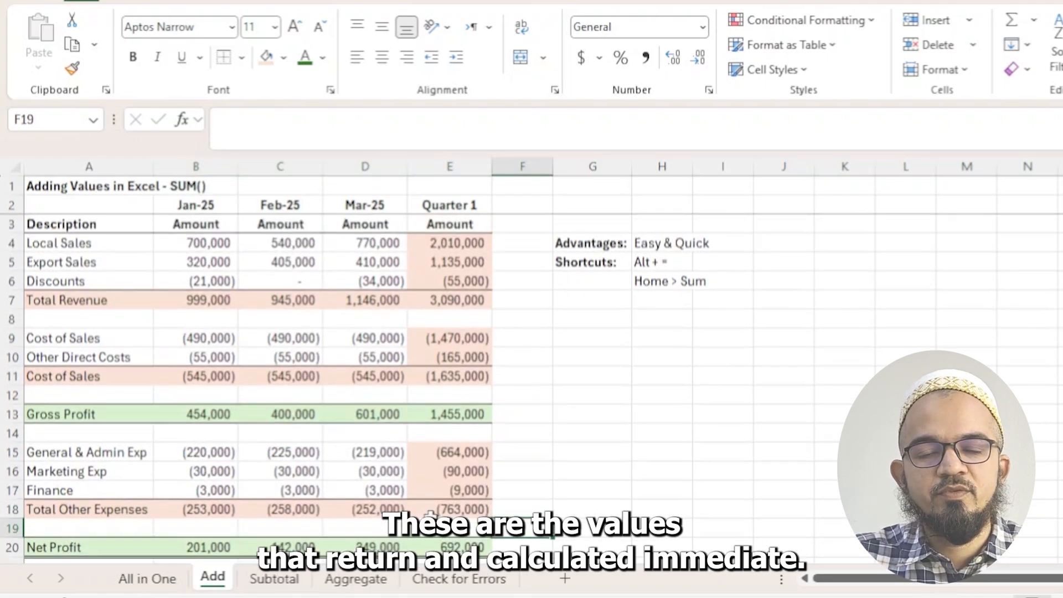
left_click(444, 422)
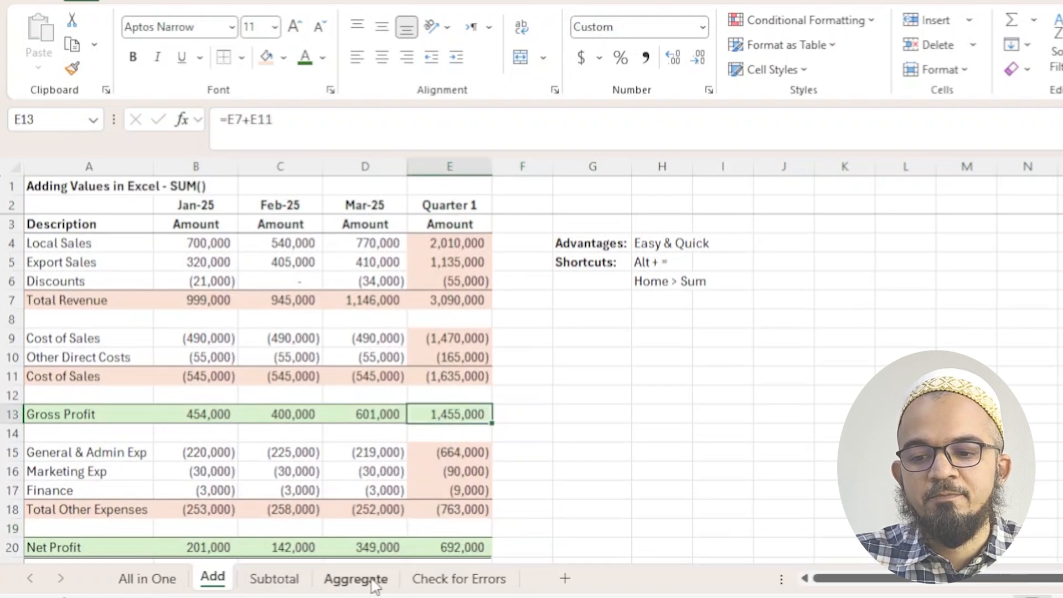
- Switch to the Subtotal sheet and examine the total revenue formulas in B7 and E7
left_click(282, 582)
left_click(222, 302)
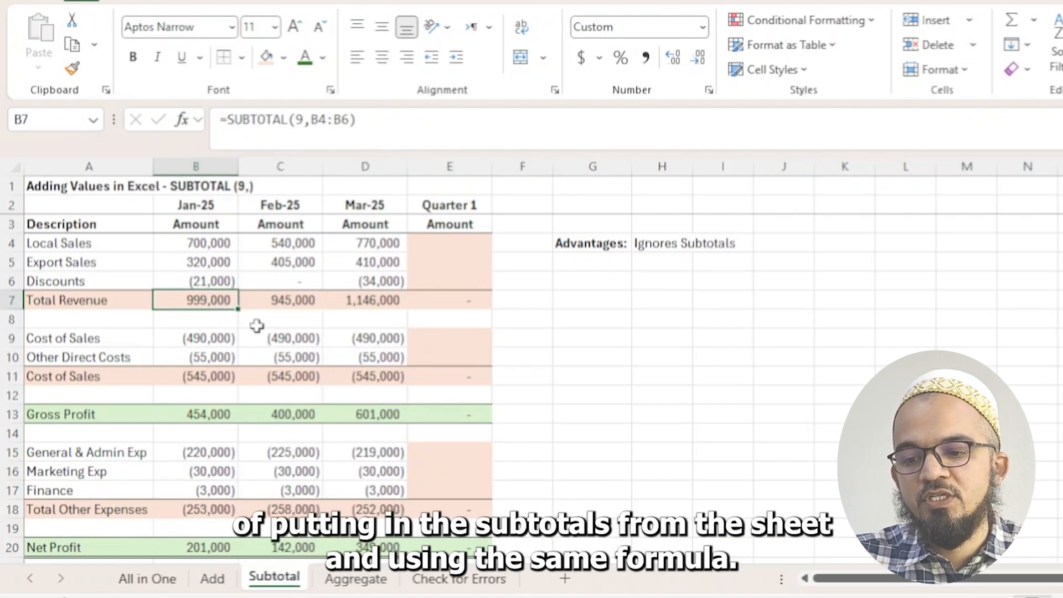
left_click(432, 300)
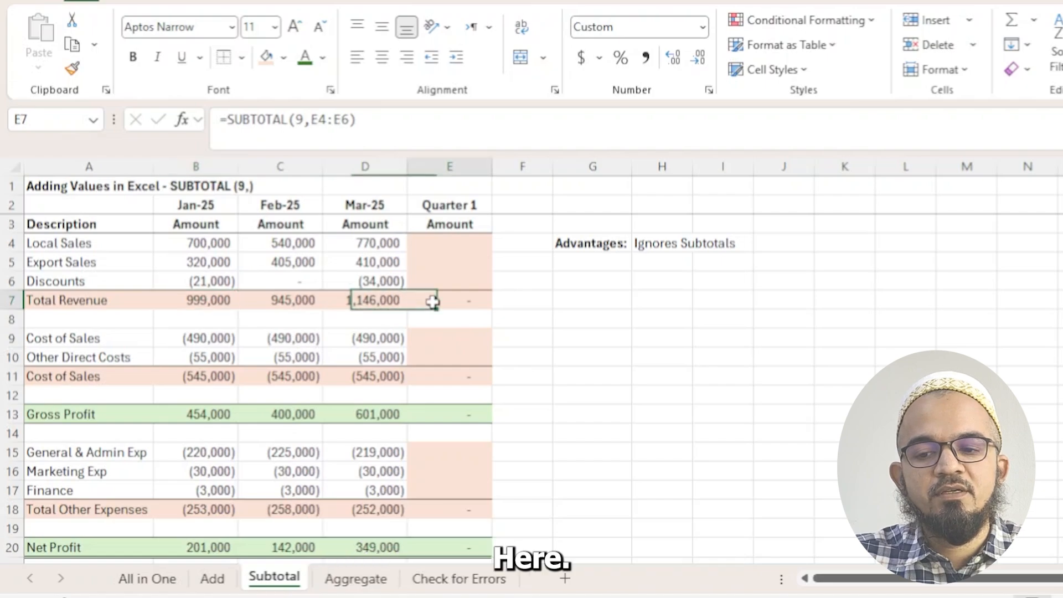
- Total Quarter 1 local sales in E4 with SUBTOTAL, using function 9 over B4:D4
left_click(443, 246)
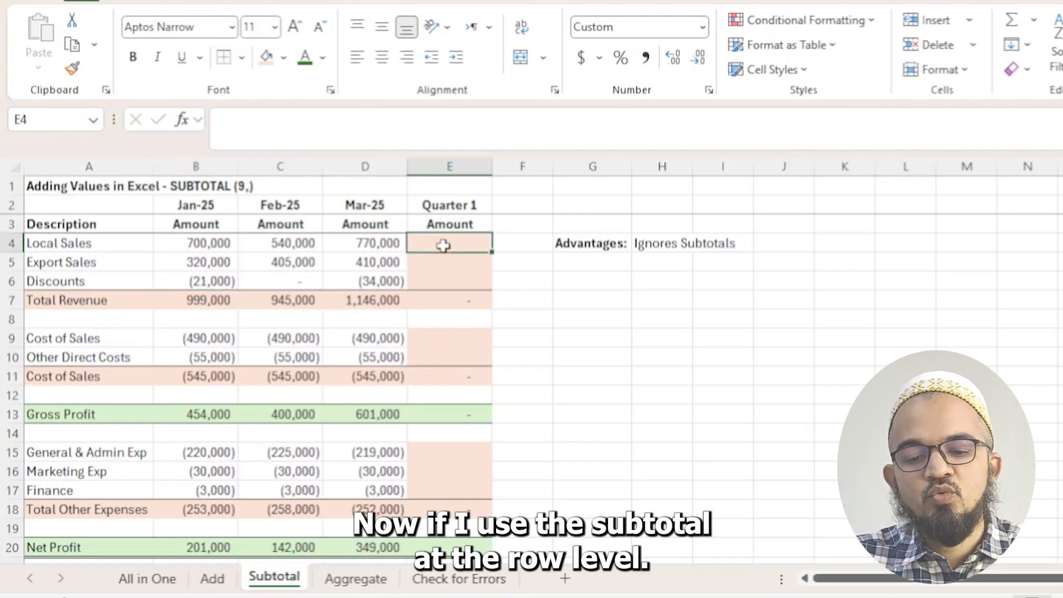
type("=")
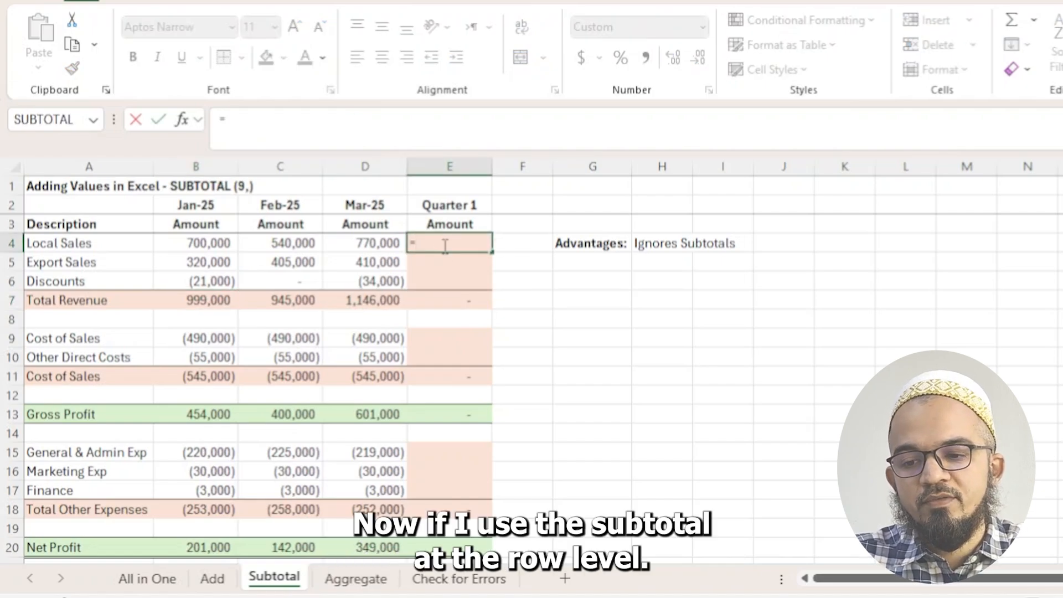
type("subtot")
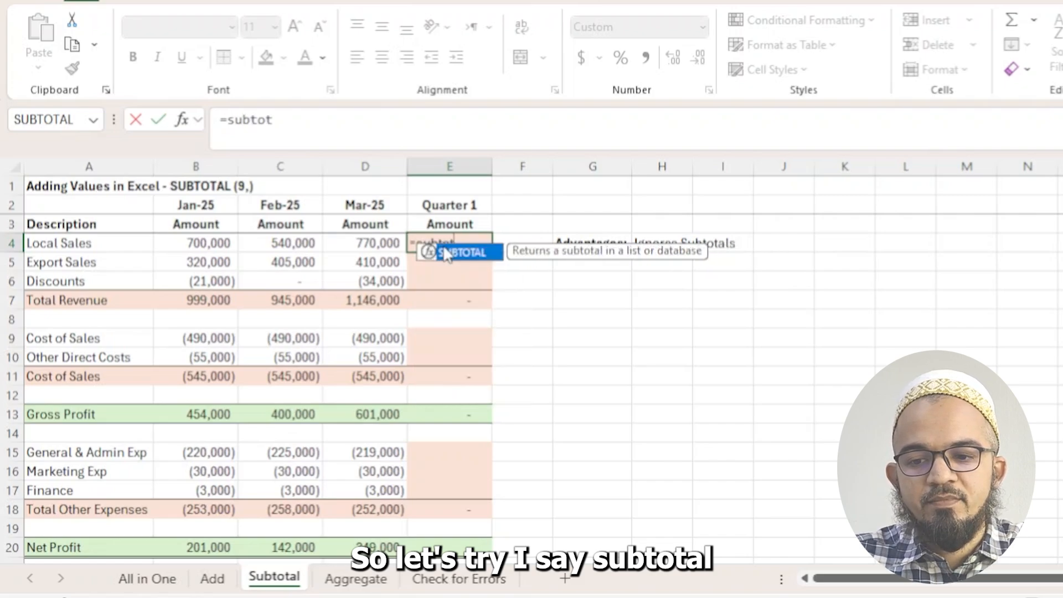
type("al(9")
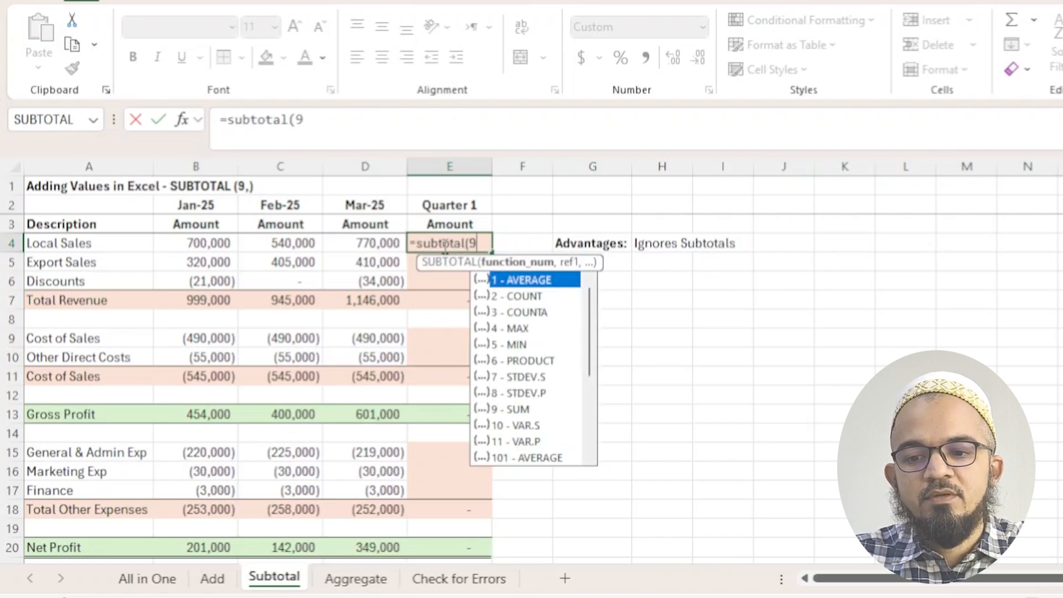
type(",")
key("Left")
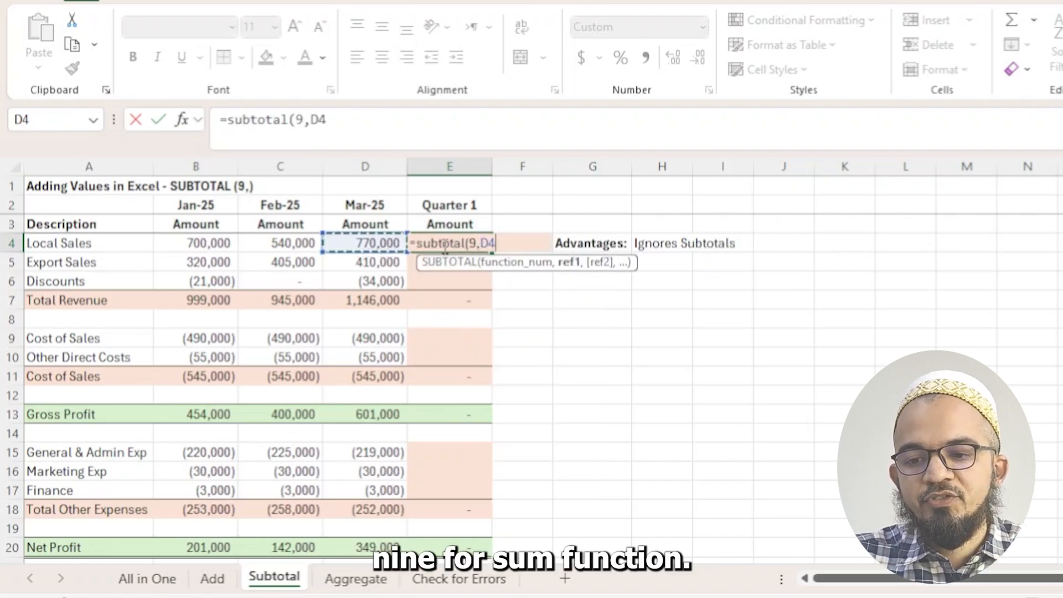
key("shift+Left")
key("shift+Left")
key("Return")
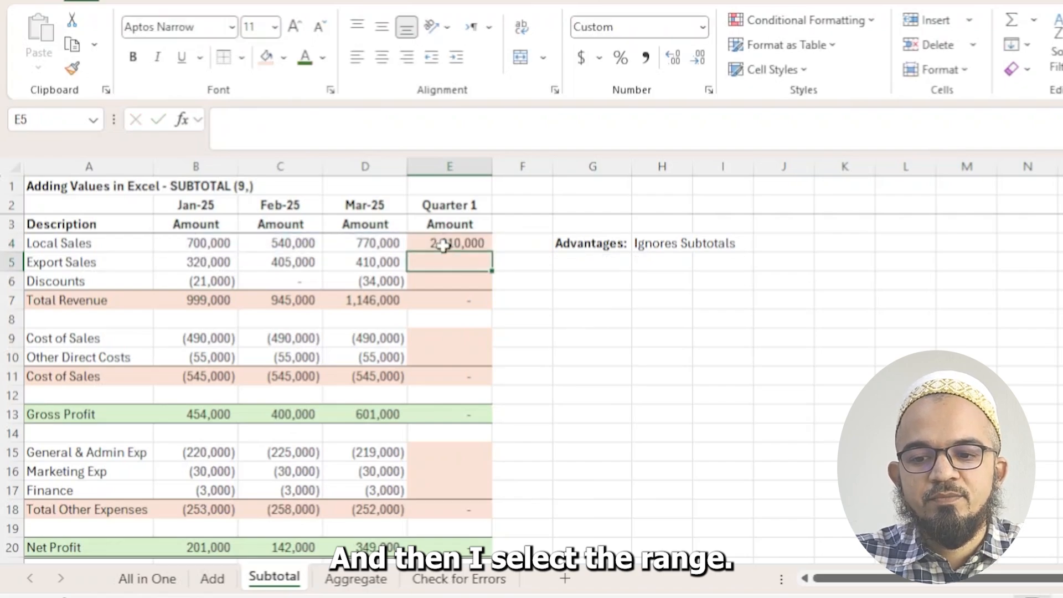
- Fill the SUBTOTAL formula from E4 down through E6 for export sales and discounts
key("Up")
key("shift+Down")
key("shift+Down")
key("ctrl+d")
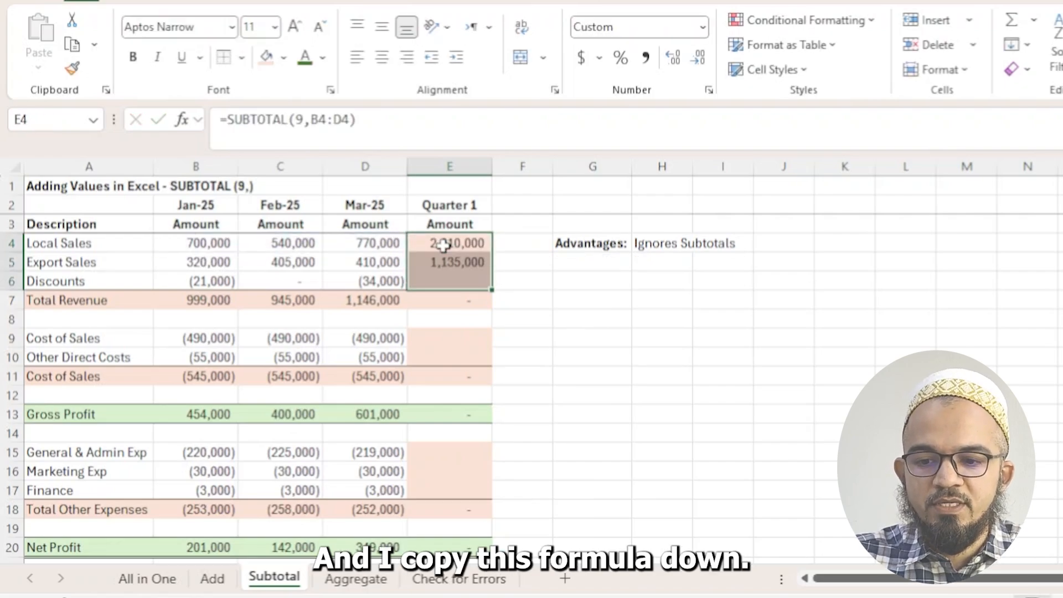
- Replace the Quarter 1 local sales formula in E4 with SUM over B4:D4
left_click(450, 300)
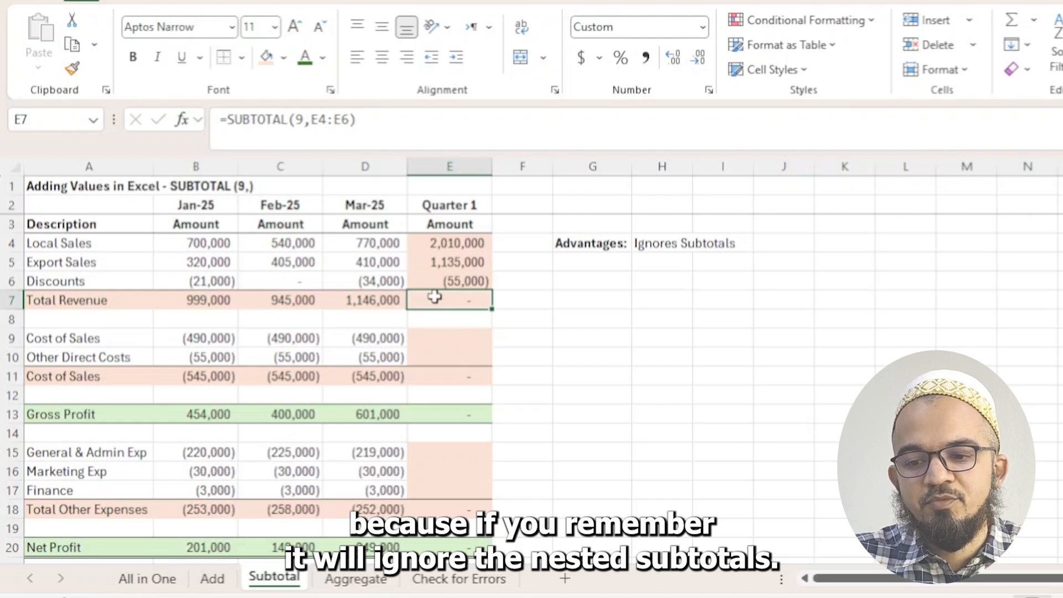
left_click(450, 242)
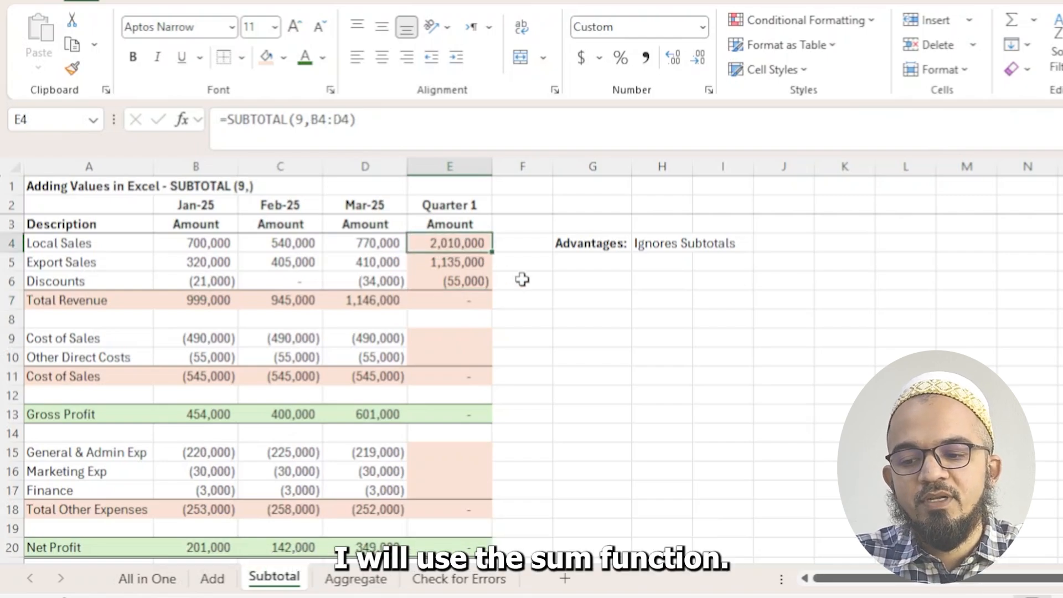
type("=sum(")
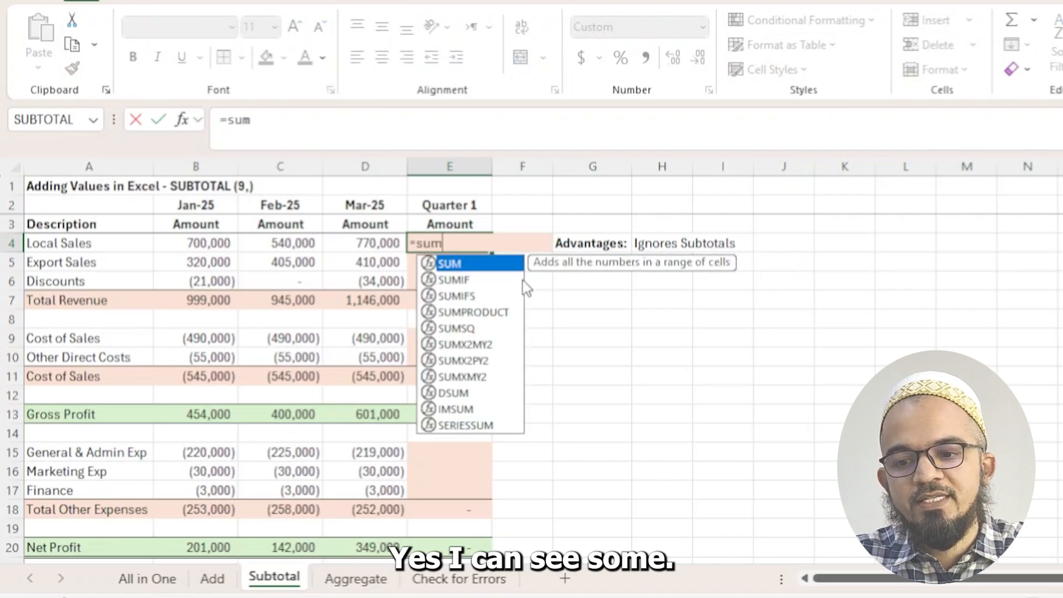
key("Left")
key("shift+Left")
key("shift+Left")
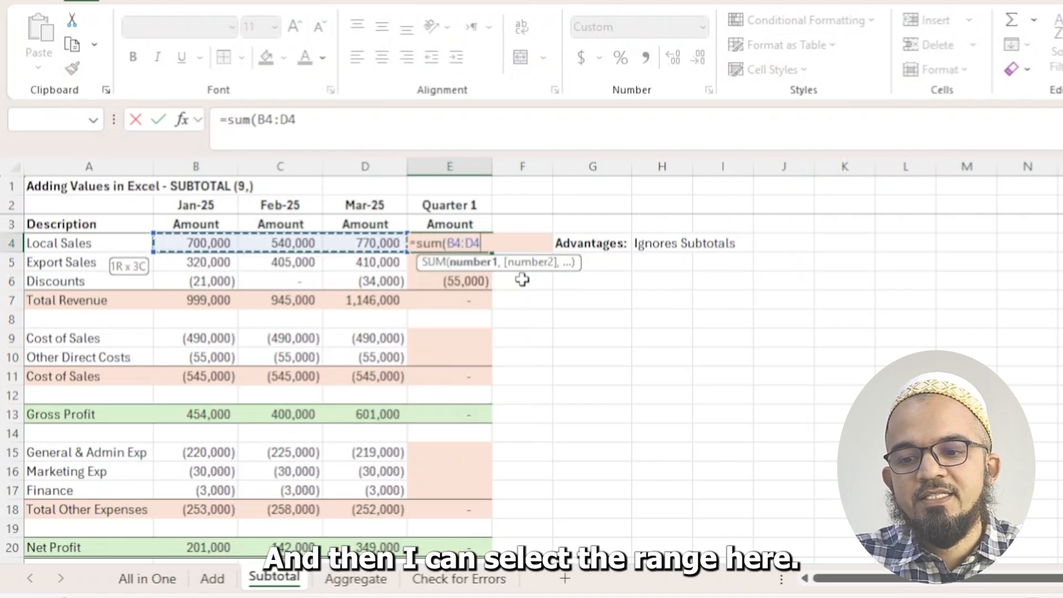
key("ctrl+Return")
- Fill the SUM formula from E4 down through E6 for export sales and discounts
key("shift+Down")
key("shift+Down")
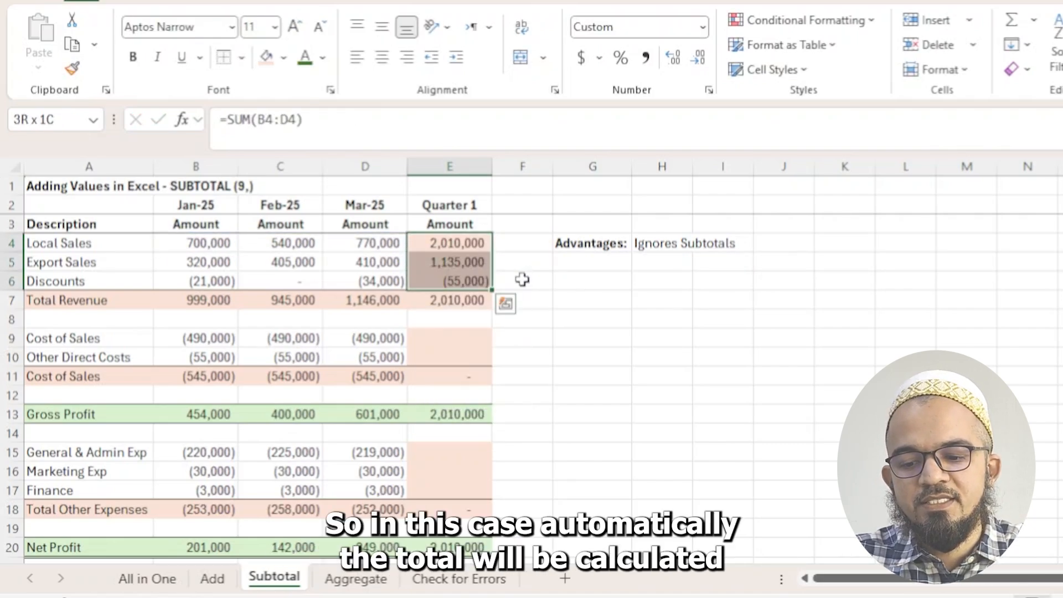
left_click(467, 301)
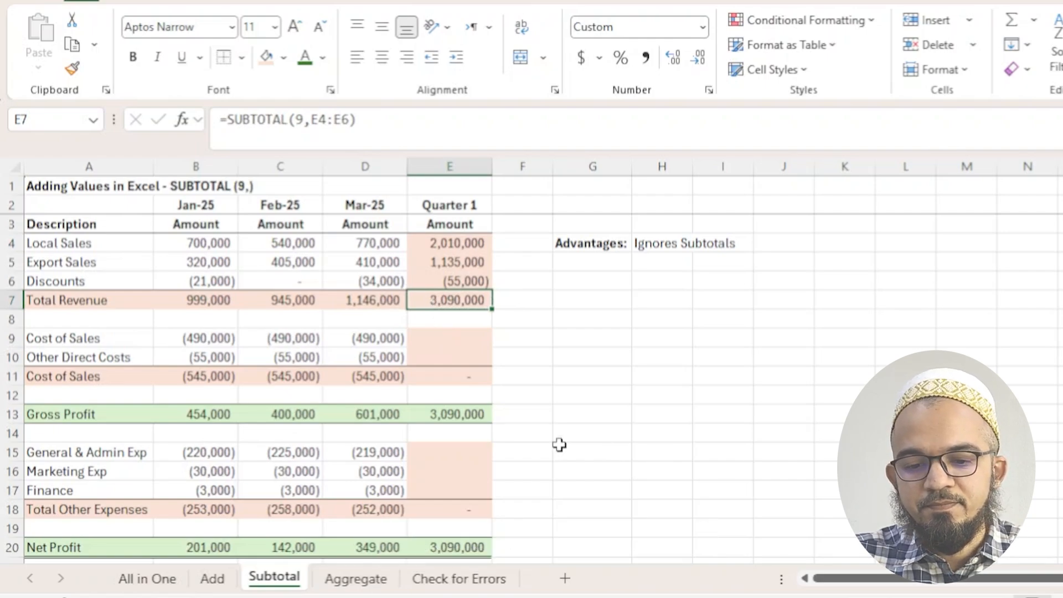
- Fill the Quarter 1 row totals for cost of sales and other expenses with AutoSum across B9:E10 and B15:E17
left_click(451, 338)
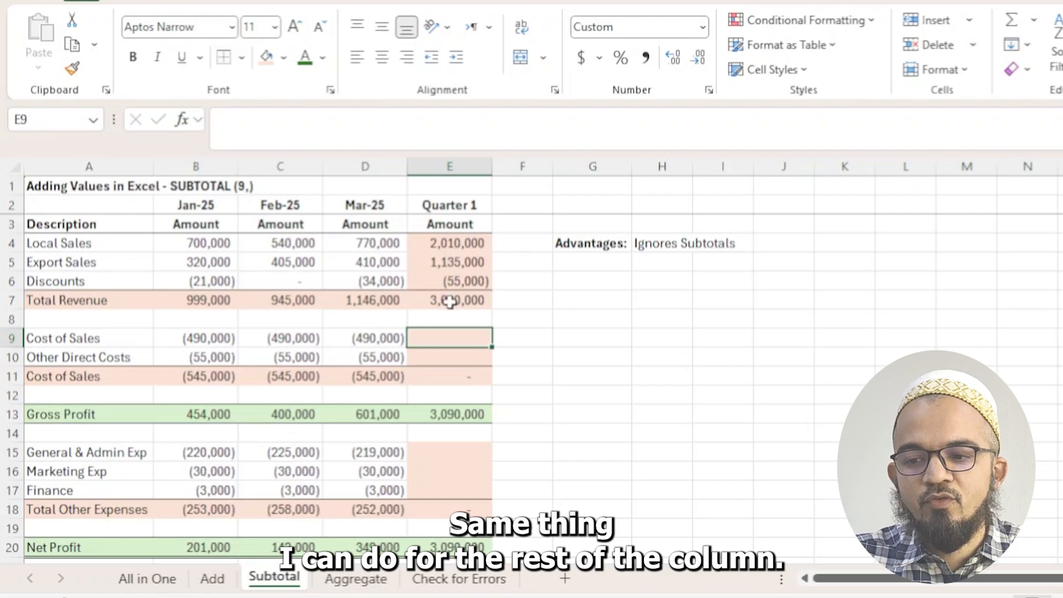
left_click_drag(224, 346, 432, 359)
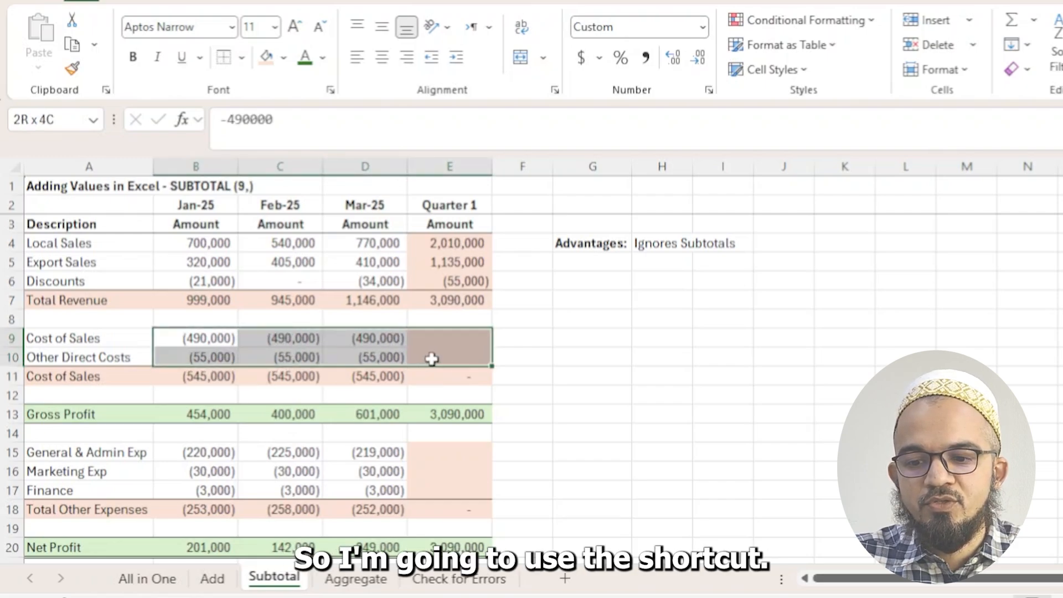
left_click(1012, 20)
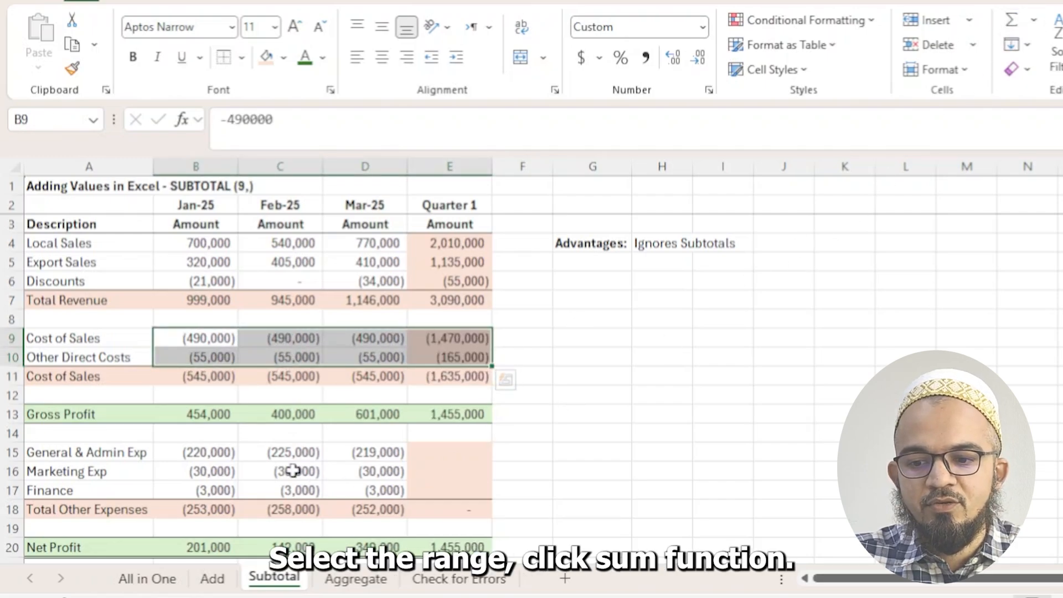
left_click_drag(218, 453, 435, 490)
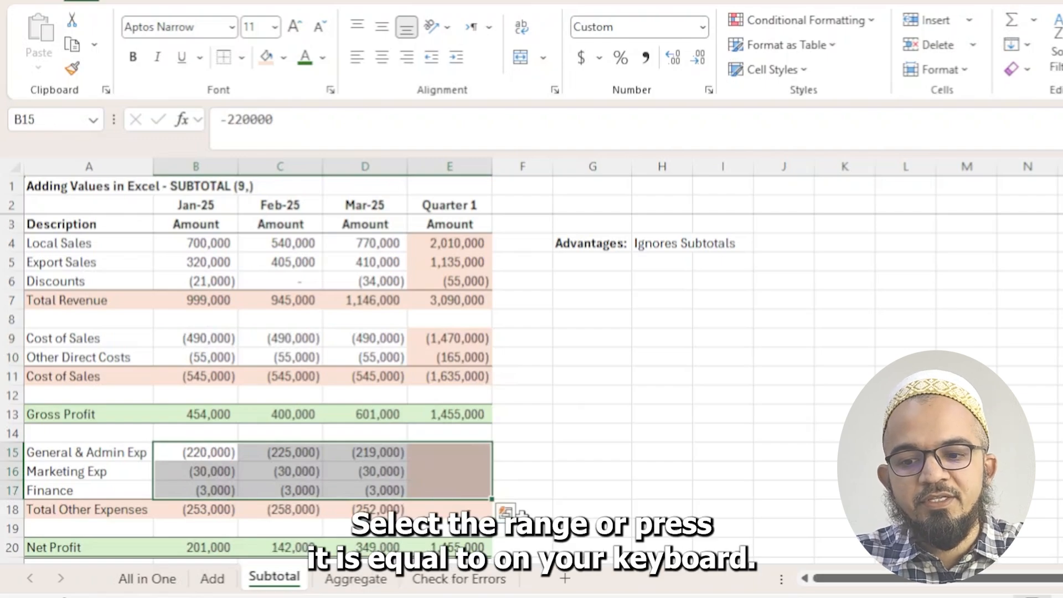
key("alt+equal")
scroll(491, 506, "down", 1)
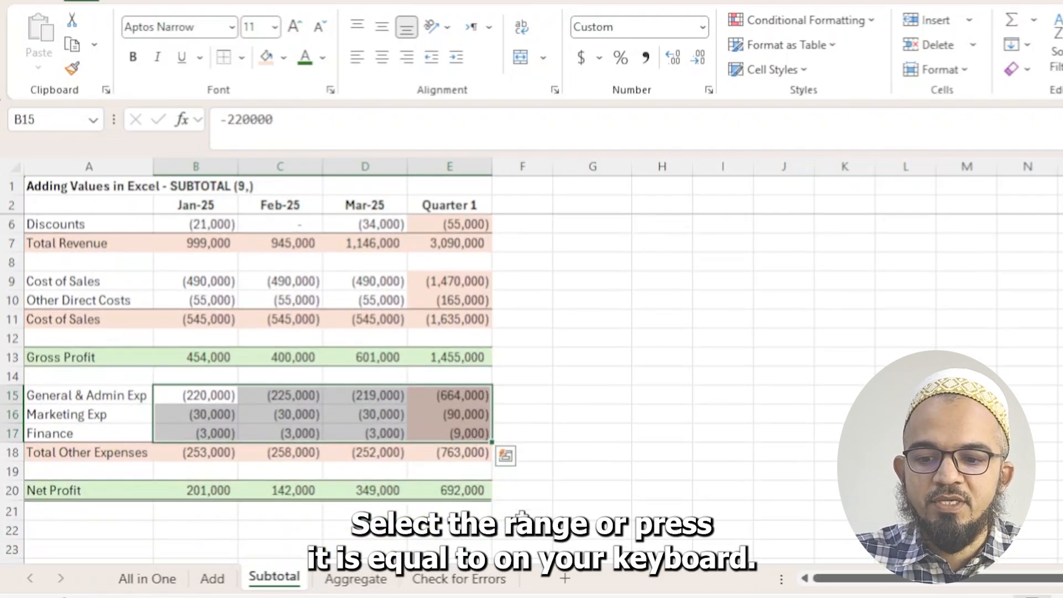
left_click(515, 490)
scroll(349, 527, "up", 1)
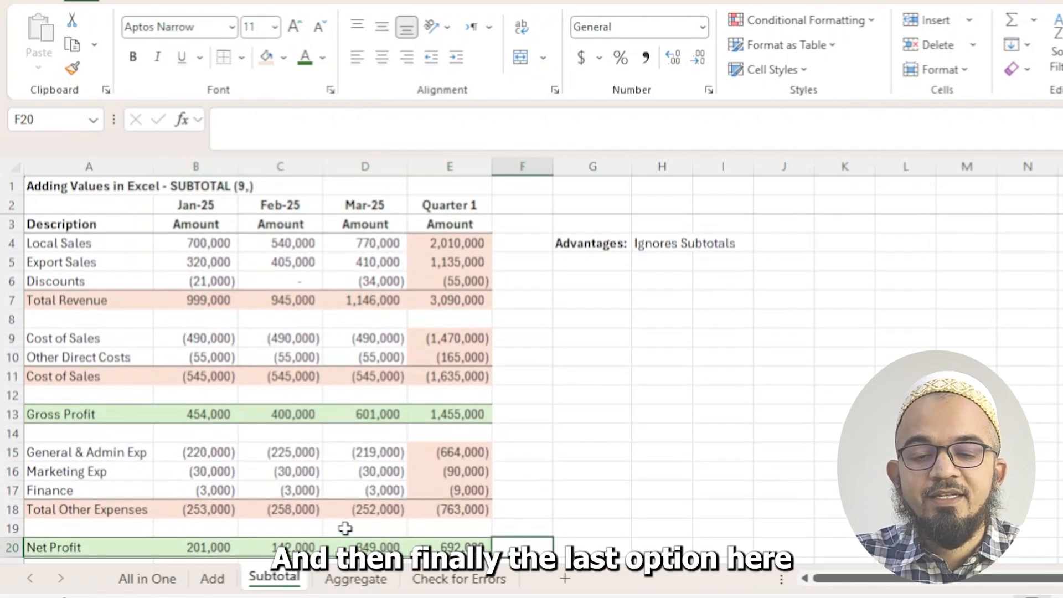
- Switch to the Aggregate sheet and examine the total revenue formulas in B7 and E7
left_click(357, 578)
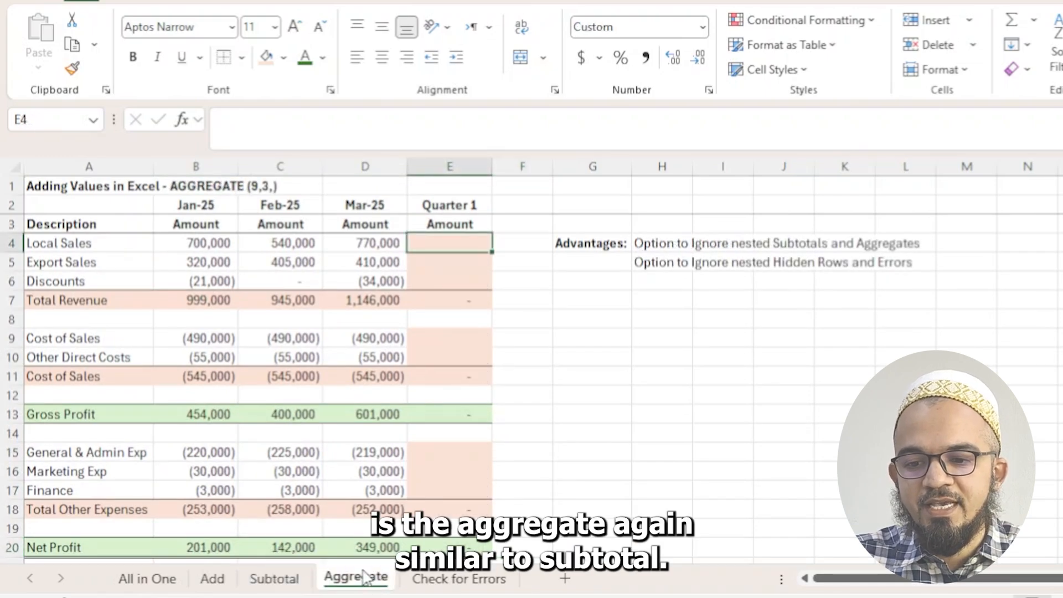
left_click(226, 305)
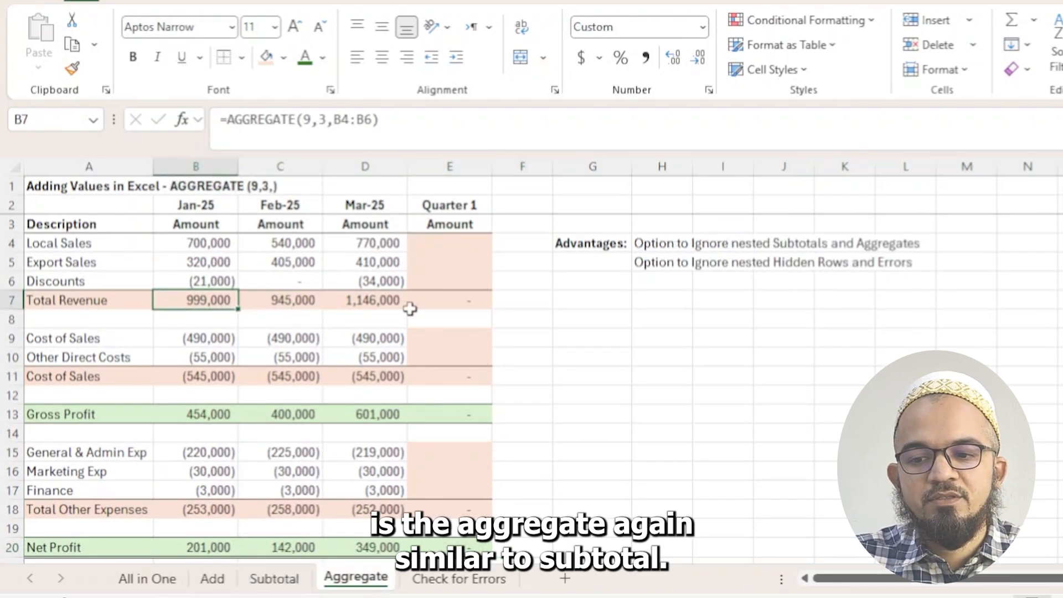
left_click(433, 244)
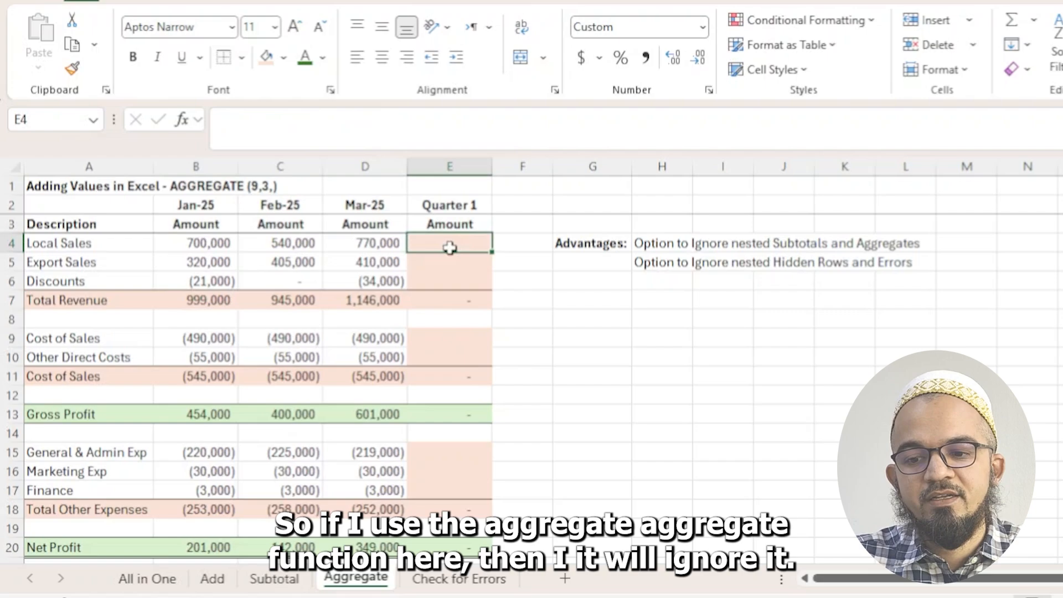
left_click(450, 299)
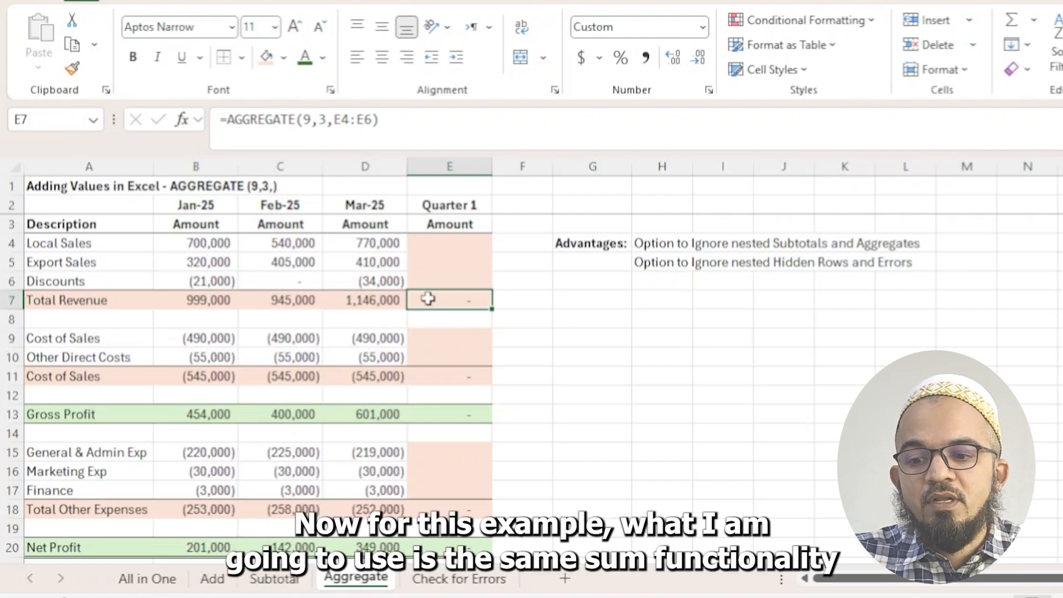
- Fill the Quarter 1 row totals on the Aggregate sheet with AutoSum across the blocks B4:E6, B9:E10 and B15:E17
left_click(451, 248)
left_click_drag(209, 240, 434, 280)
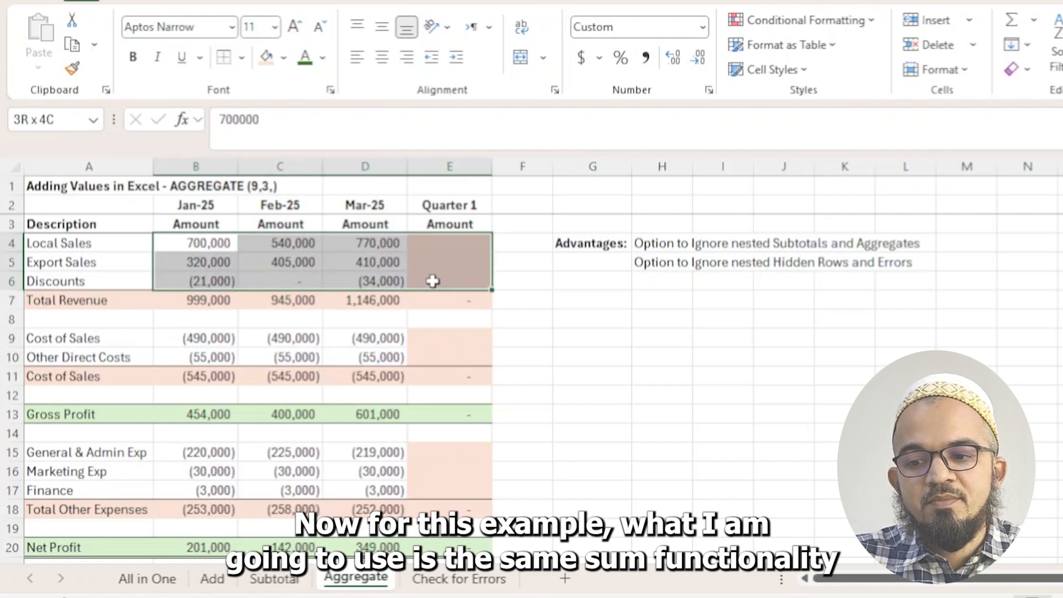
left_click(1012, 20)
left_click(203, 340)
left_click_drag(227, 341, 429, 360)
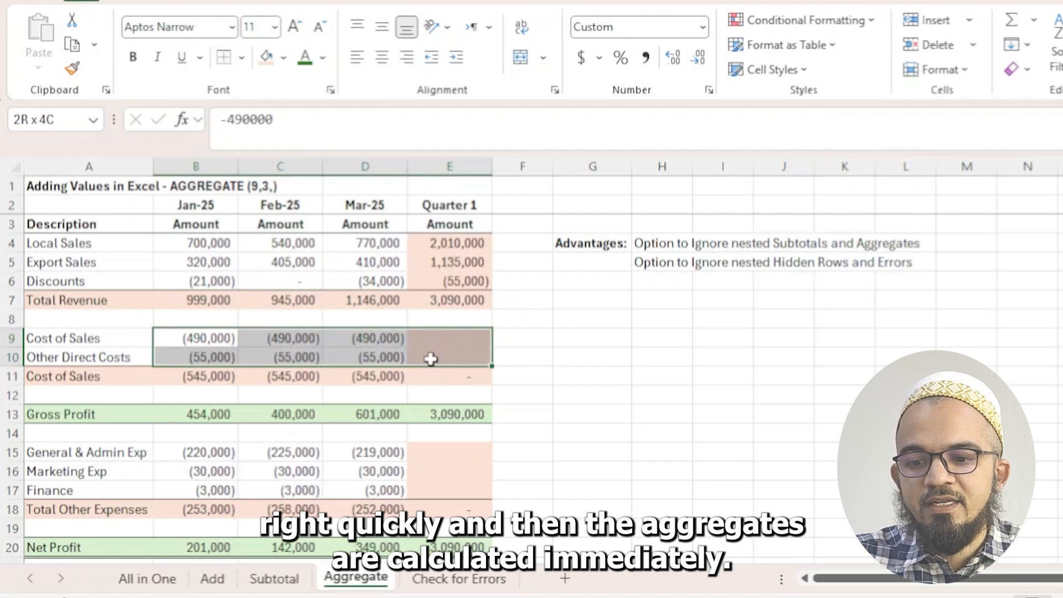
left_click(1012, 20)
left_click_drag(216, 454, 446, 482)
left_click(1012, 20)
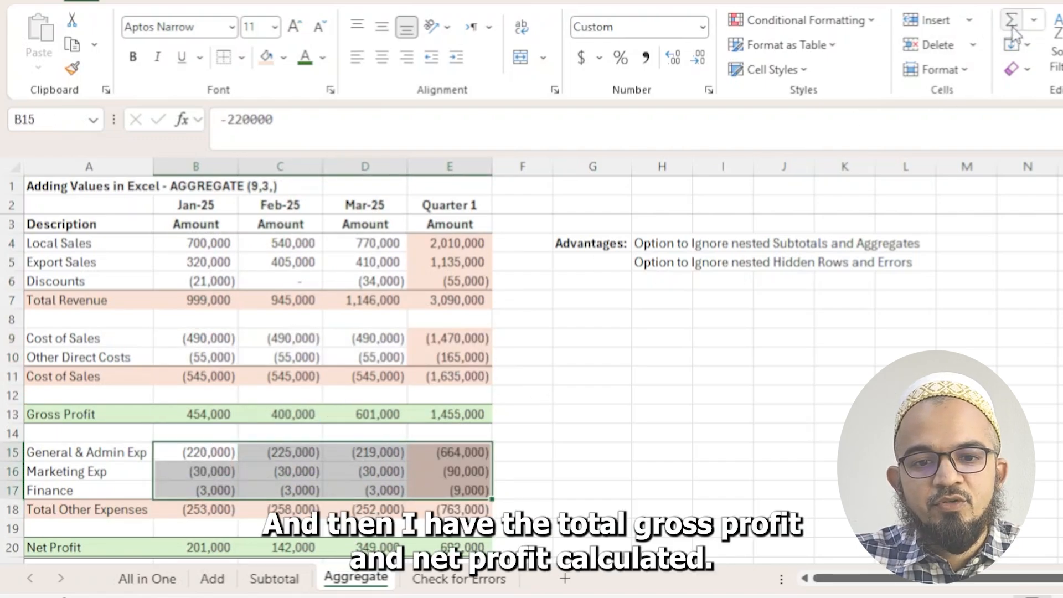
left_click(452, 546)
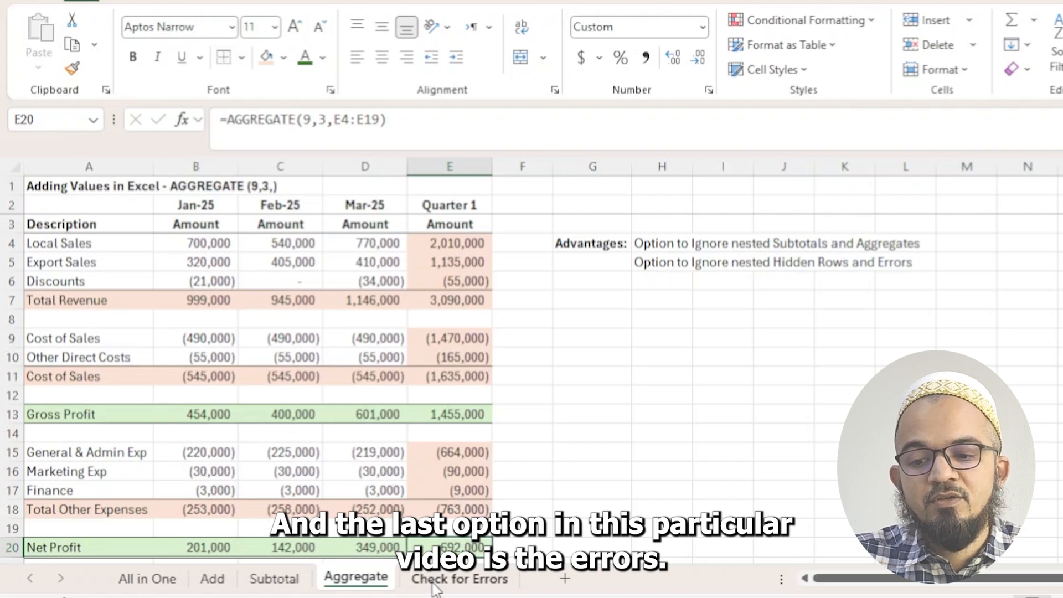
- Switch to the Check for Errors sheet and examine how the finance formula in B17 depends on marketing expense in B16
left_click(460, 579)
left_click(566, 266)
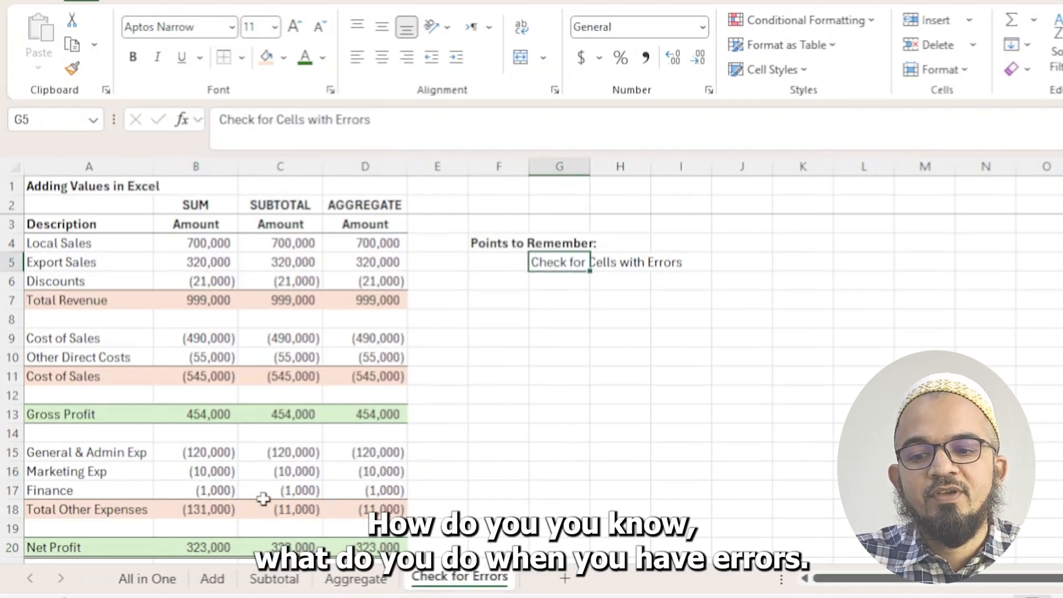
left_click(210, 472)
left_click(213, 491)
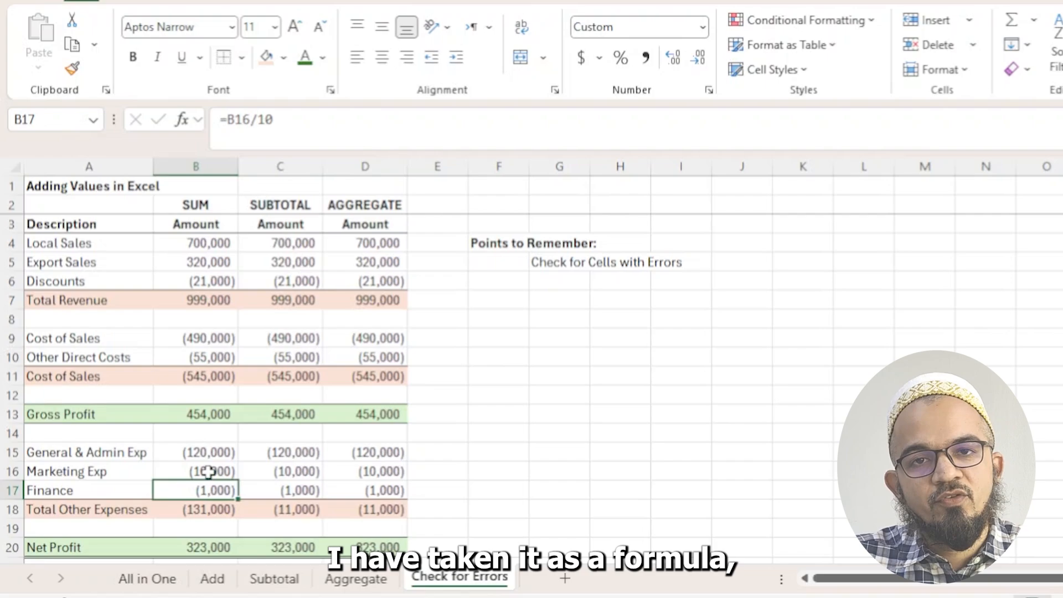
left_click(211, 471)
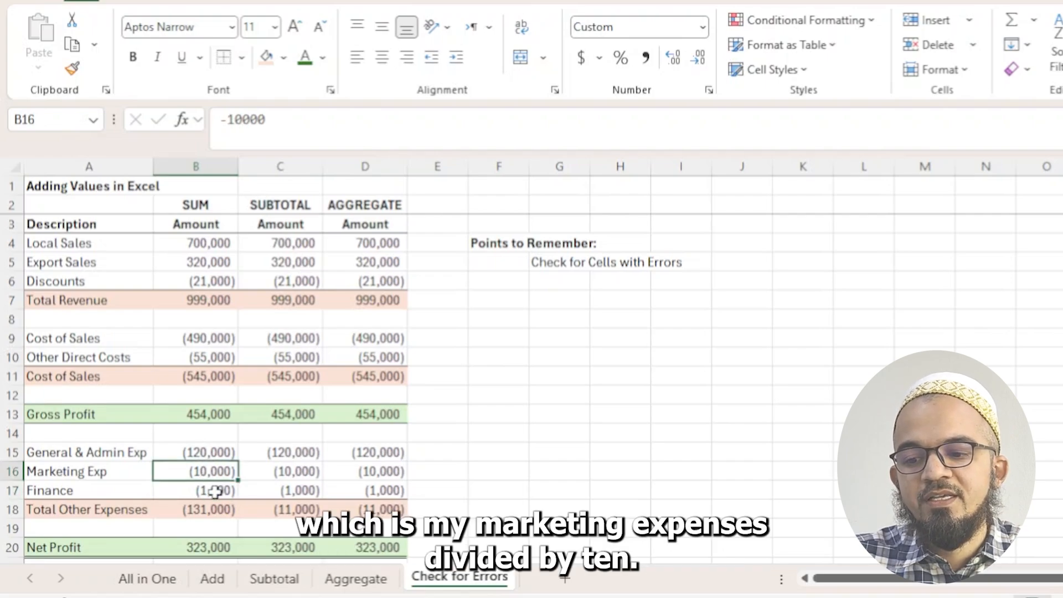
left_click(215, 491)
- Replace the marketing expense in B16, C16 and D16 with the text "a" to force errors in the dependent finance formulas
left_click(213, 472)
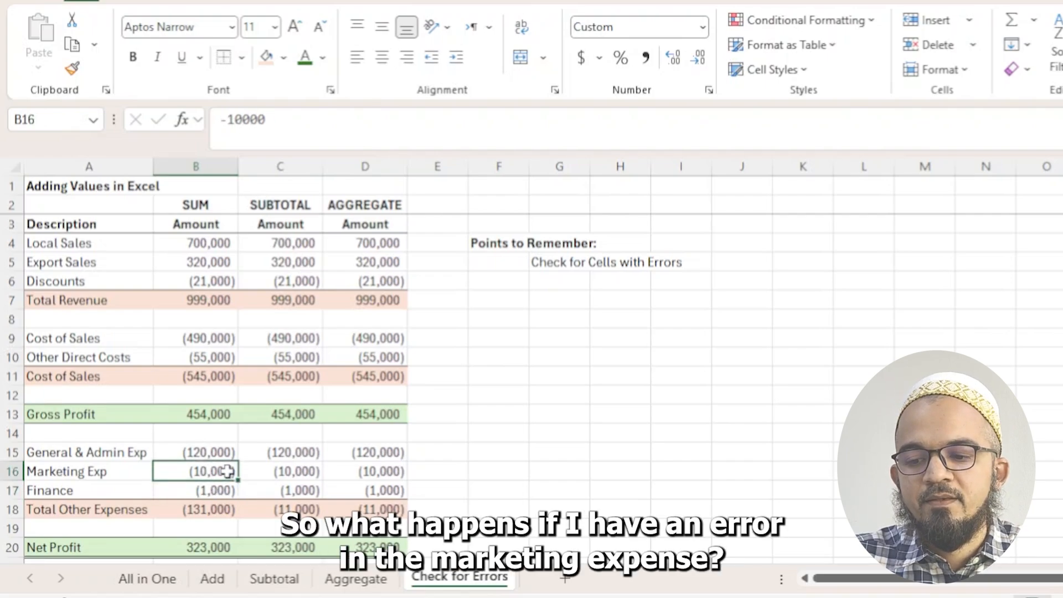
type("a")
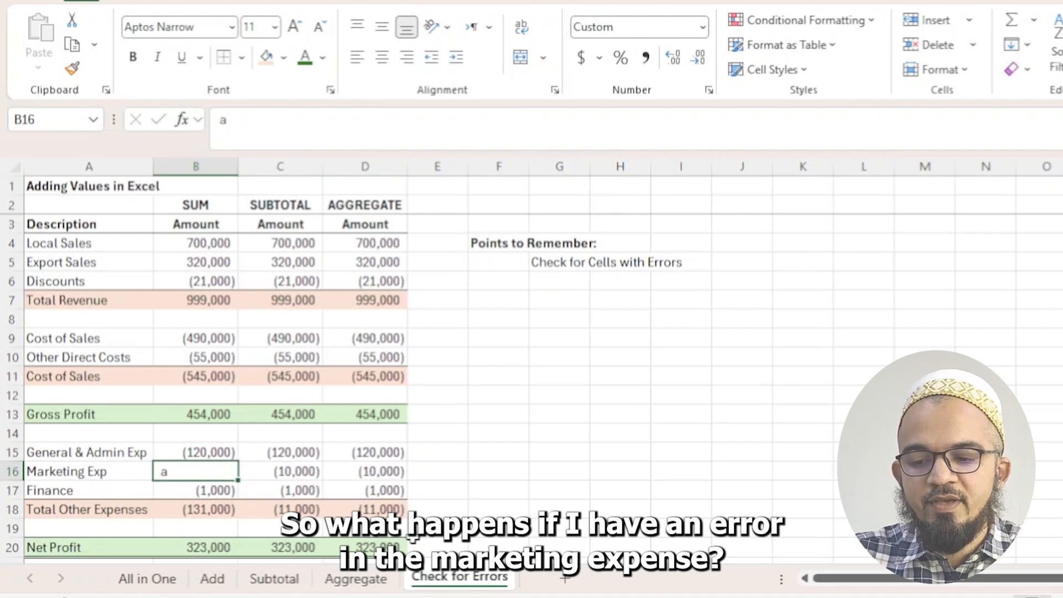
key("Tab")
type("a")
key("Tab")
type("a")
key("Tab")
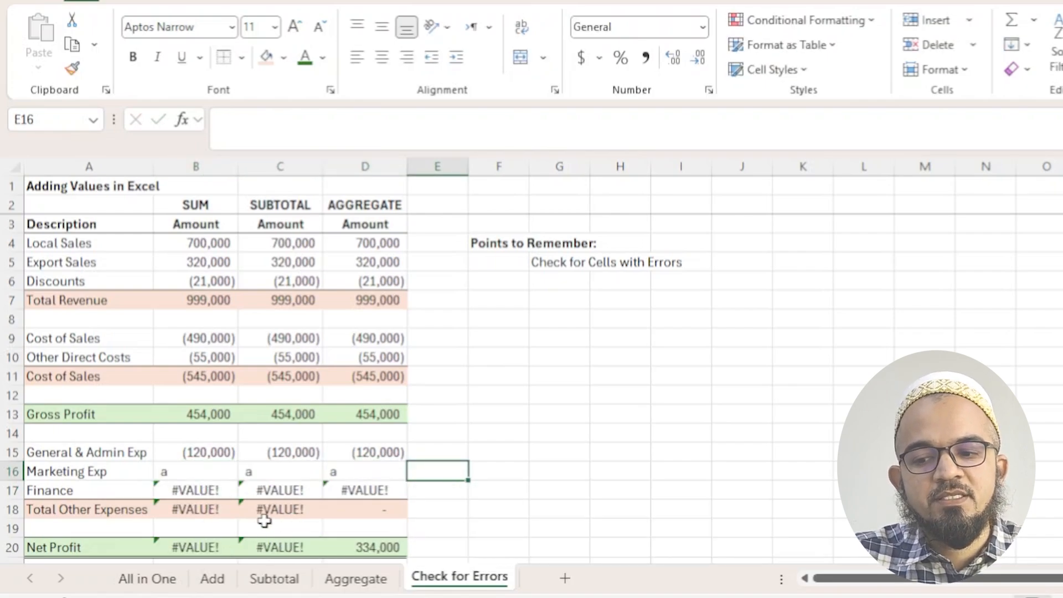
- Compare the SUM, SUBTOTAL and AGGREGATE net profit formulas in B20, C20 and D20
left_click(198, 546)
left_click(275, 547)
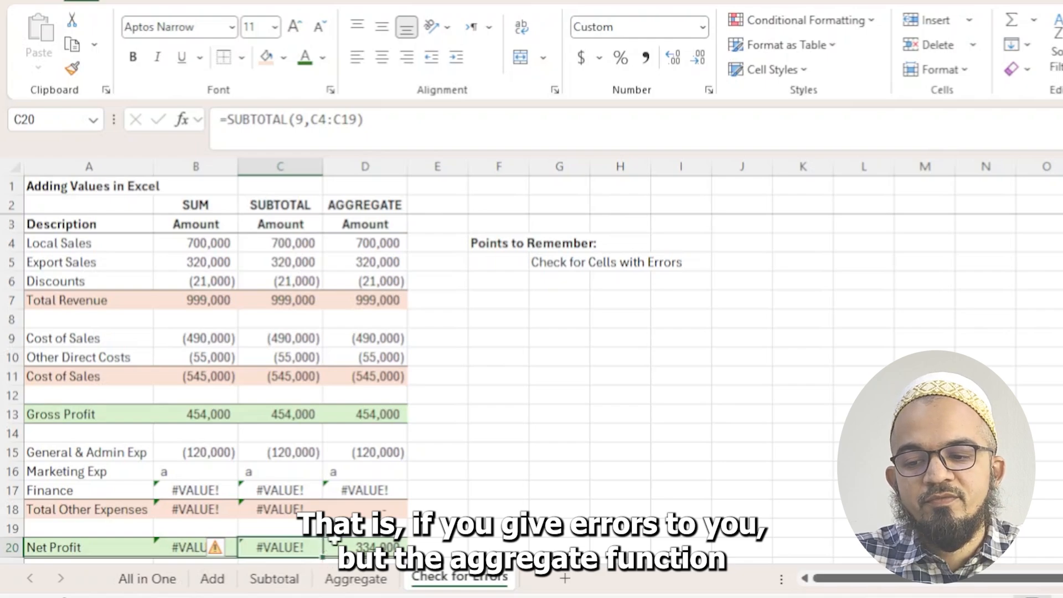
left_click(368, 475)
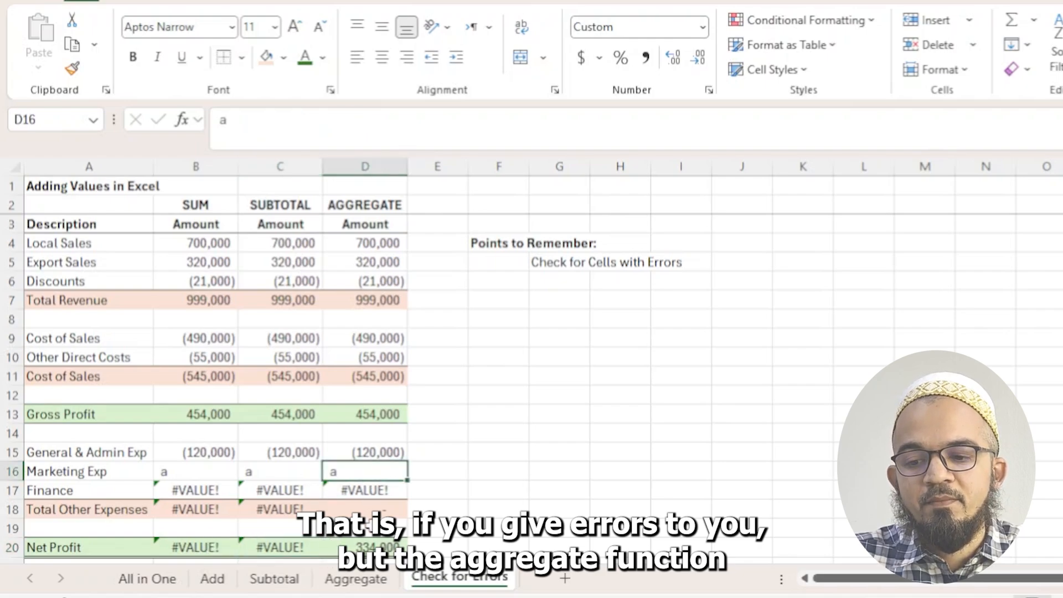
left_click(370, 544)
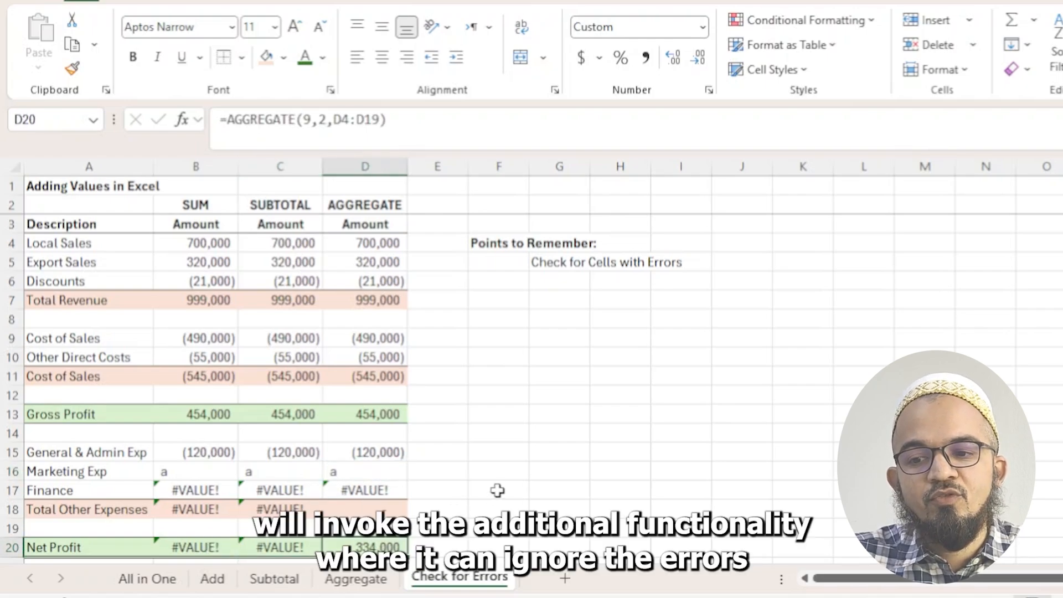